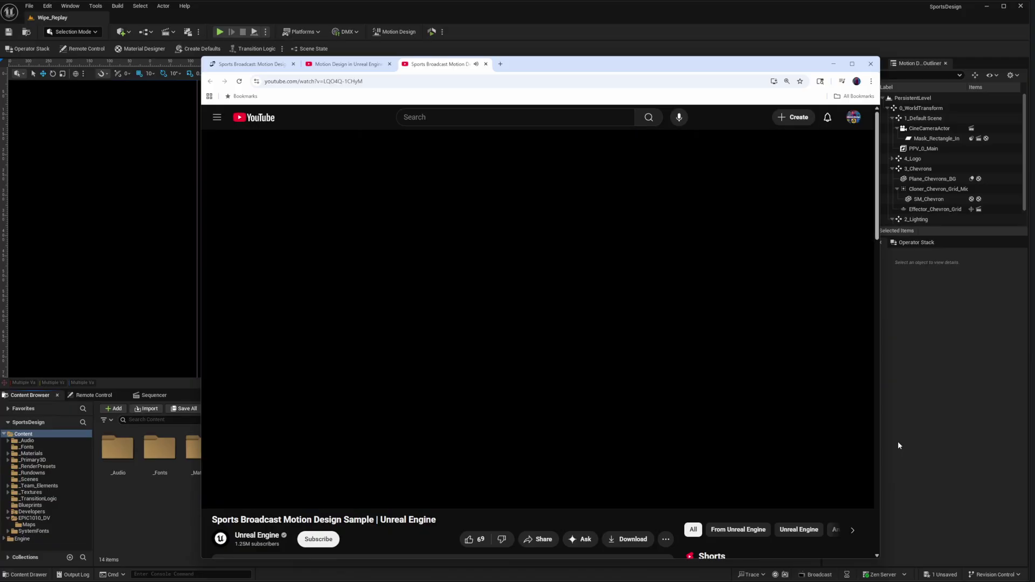
Close the sample's video page and review the Sports Broadcast: Motion Design Sample description and covered features on Fab.
key("ctrl+w")
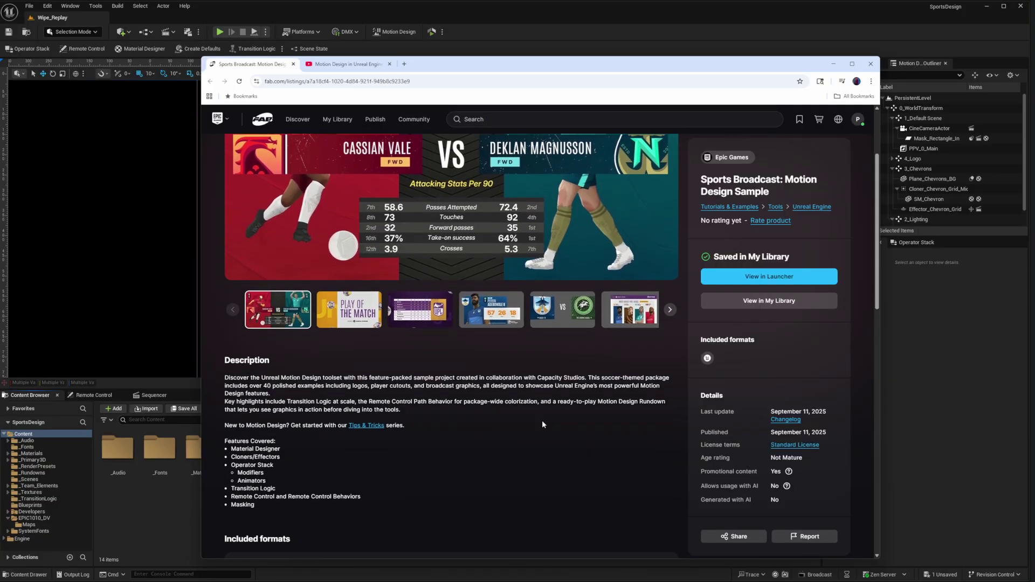
scroll(542, 424, "down", 1)
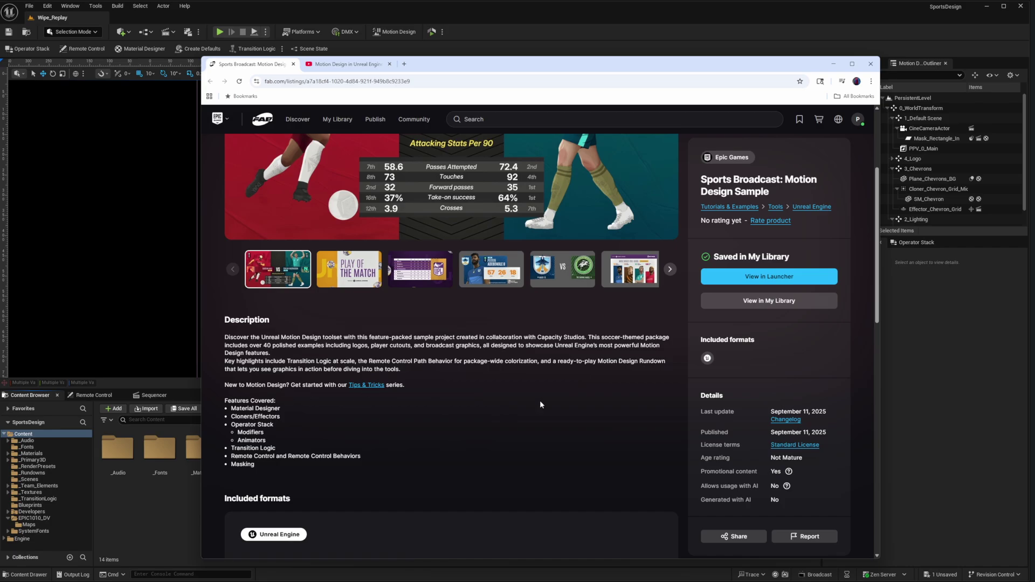
scroll(539, 399, "up", 3)
scroll(576, 263, "down", 2)
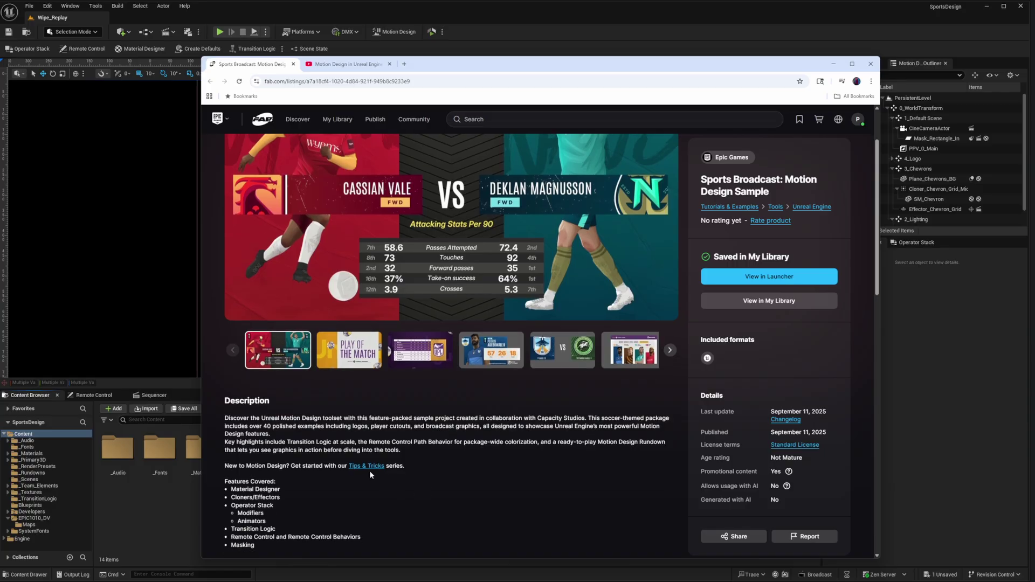
Examine the "Motion Design in Unreal Engine, Episode 06: Materials" video page and its Tips & Tricks playlist.
left_click(348, 66)
scroll(665, 389, "down", 4)
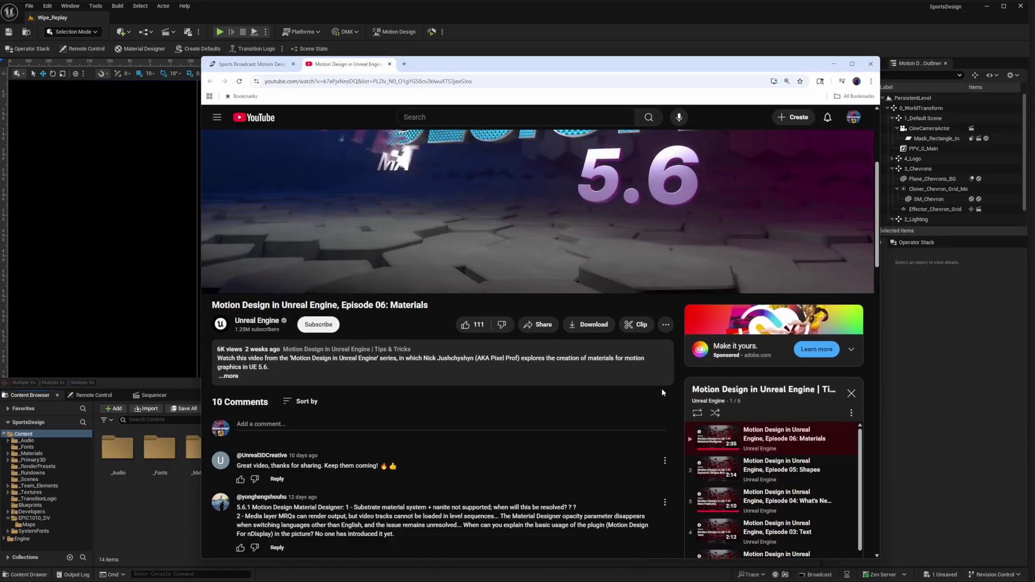
scroll(624, 395, "up", 2)
scroll(452, 280, "up", 3)
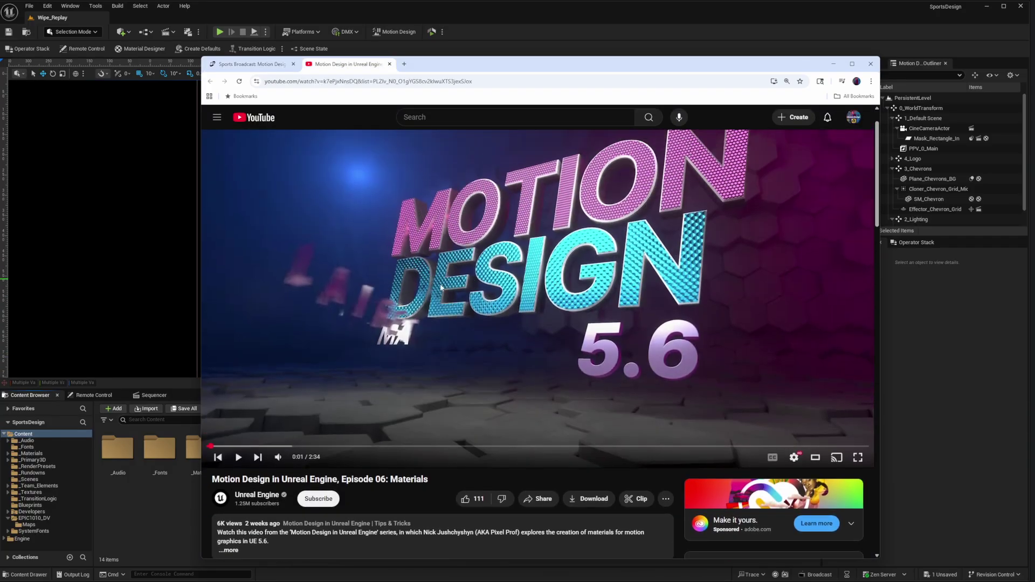
scroll(537, 348, "up", 1)
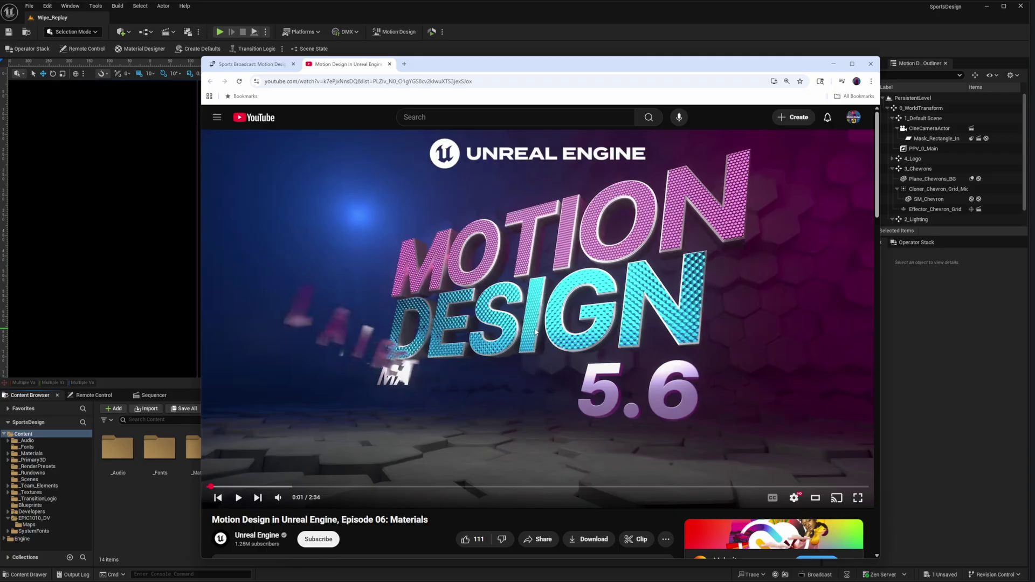
scroll(533, 324, "down", 2)
scroll(517, 308, "up", 1)
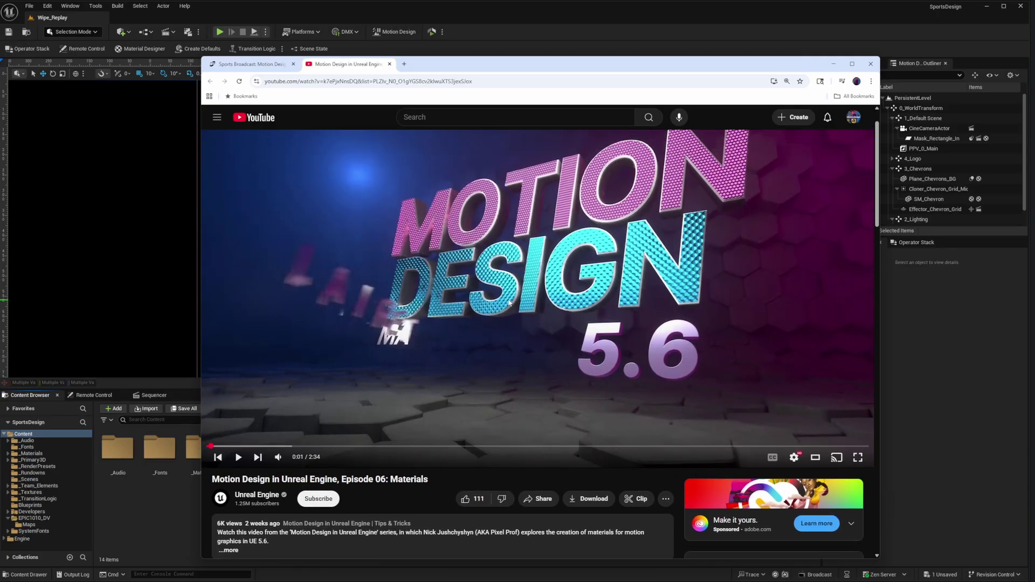
scroll(509, 305, "down", 6)
scroll(512, 307, "up", 6)
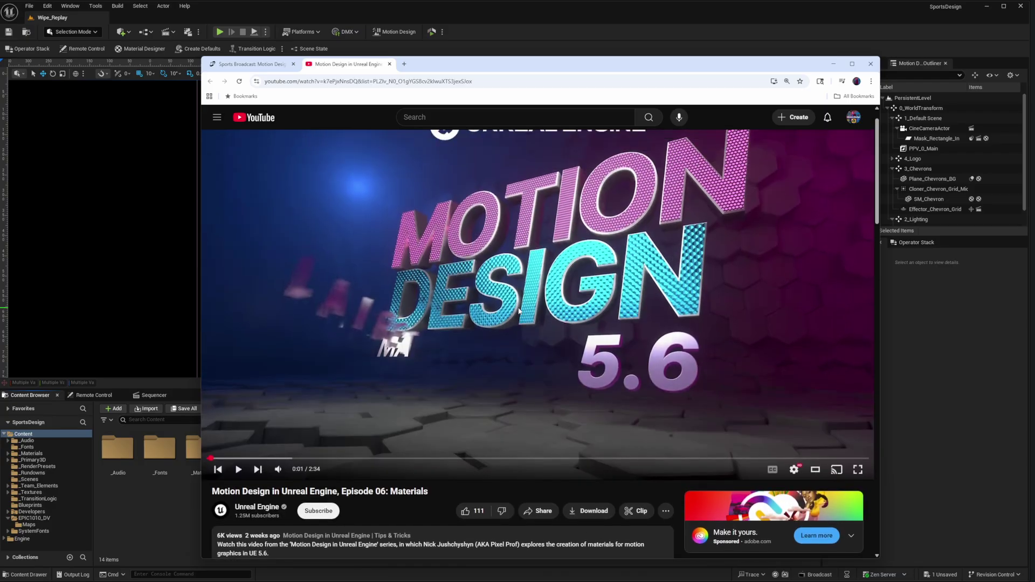
scroll(519, 311, "up", 1)
Return to the Fab listing and view its gallery images from Play of the Match through the four-player chart.
left_click(253, 66)
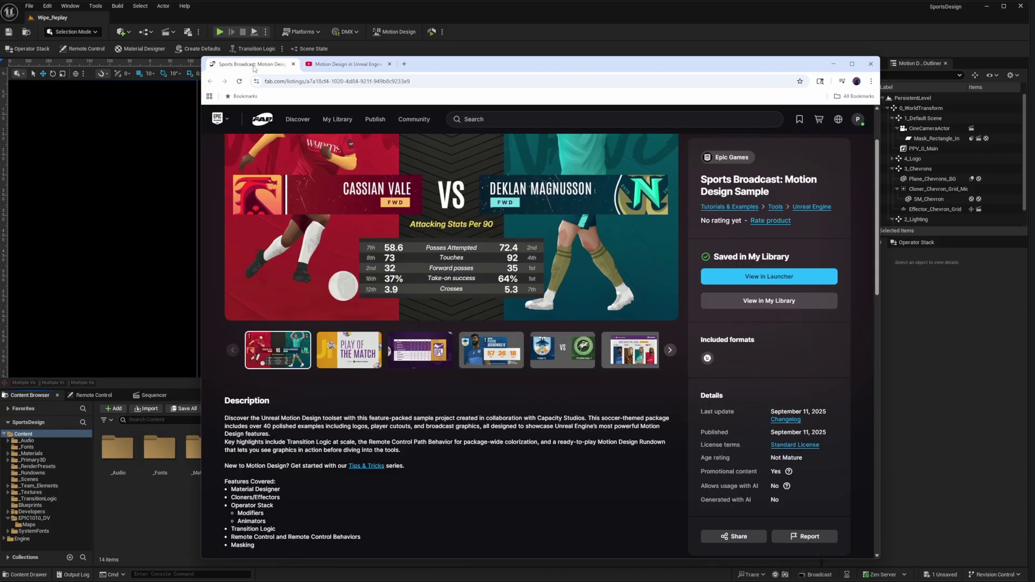
scroll(468, 289, "up", 2)
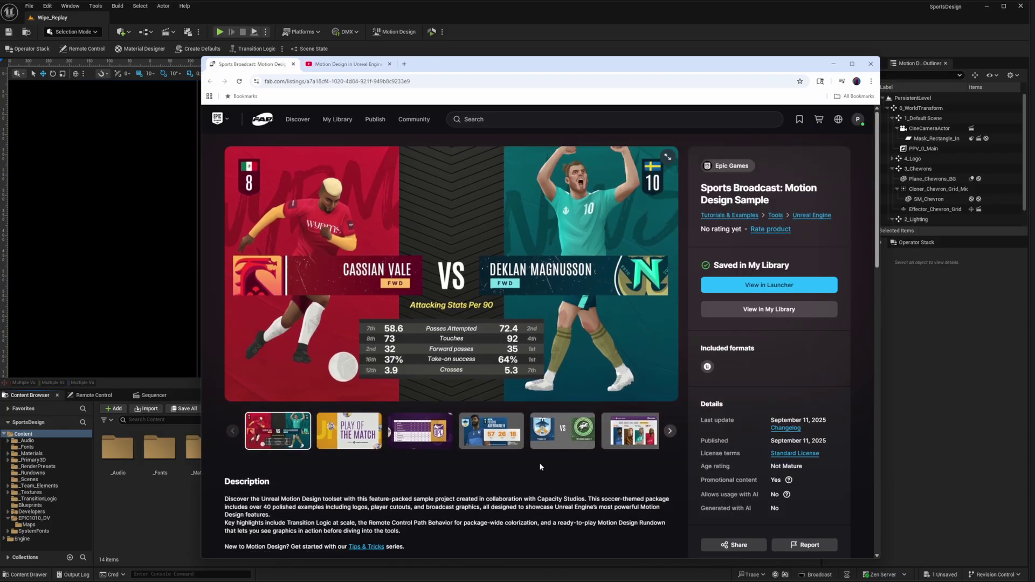
scroll(473, 505, "down", 1)
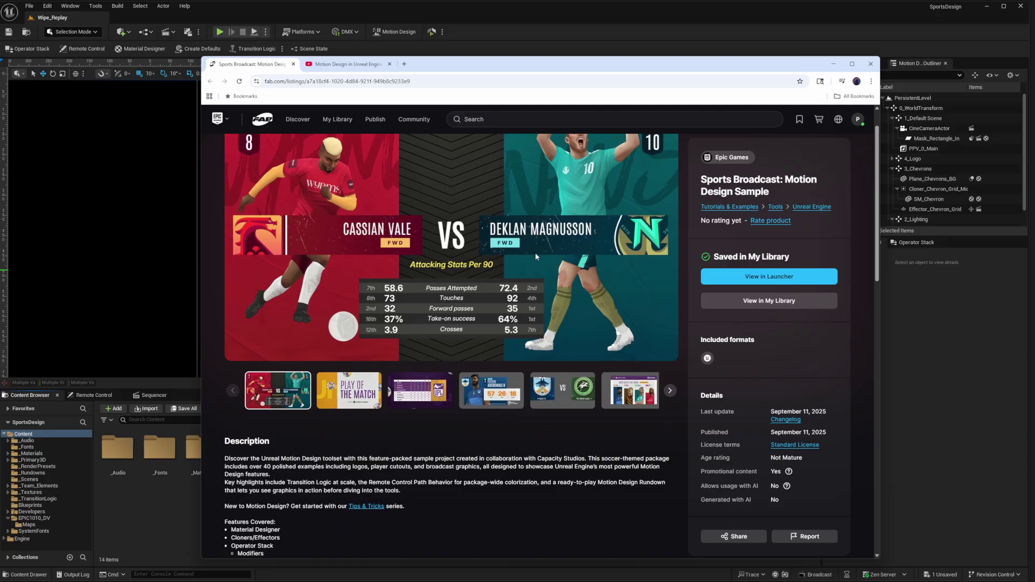
left_click(329, 392)
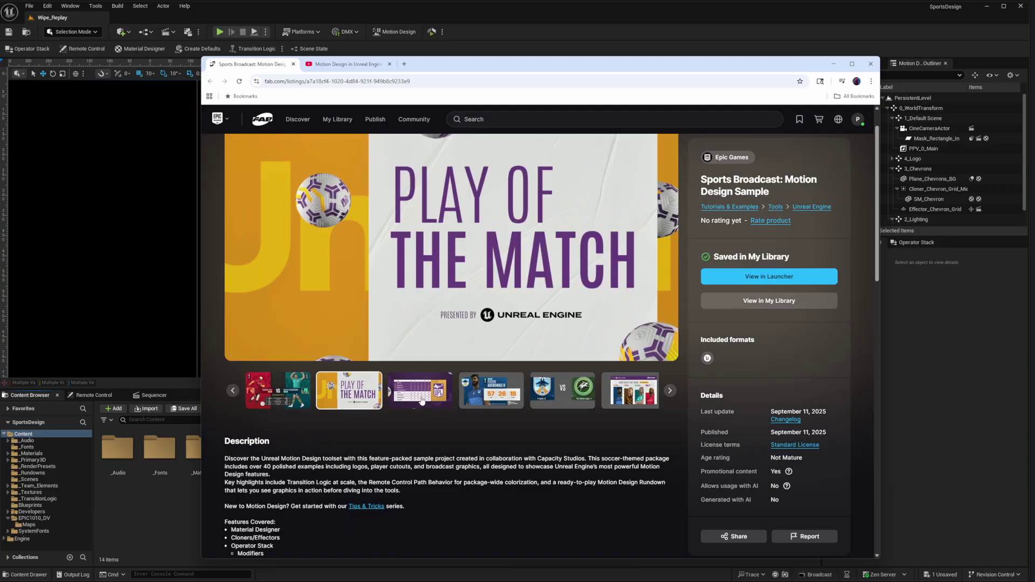
left_click(421, 400)
left_click(501, 403)
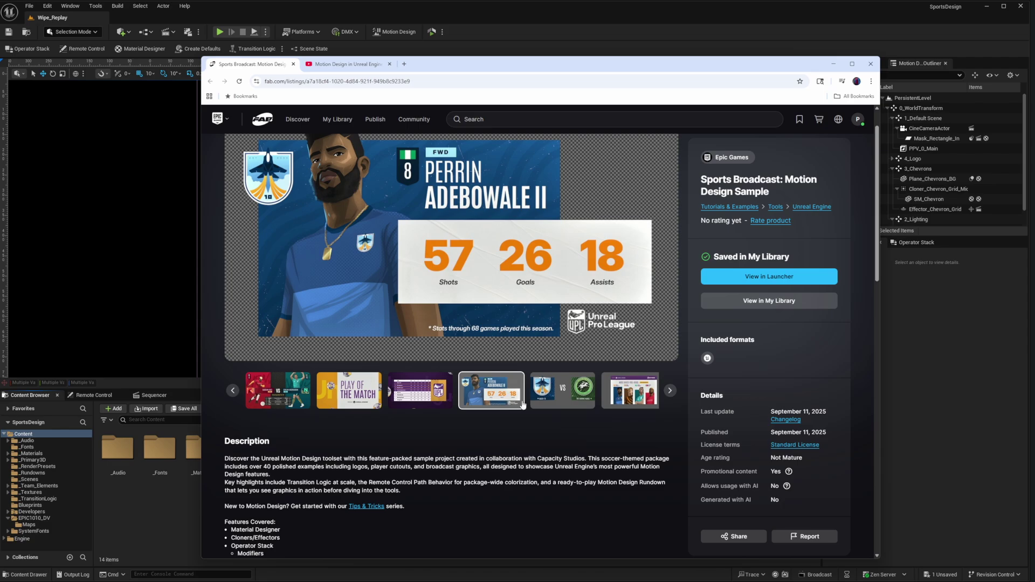
left_click(545, 405)
left_click(619, 405)
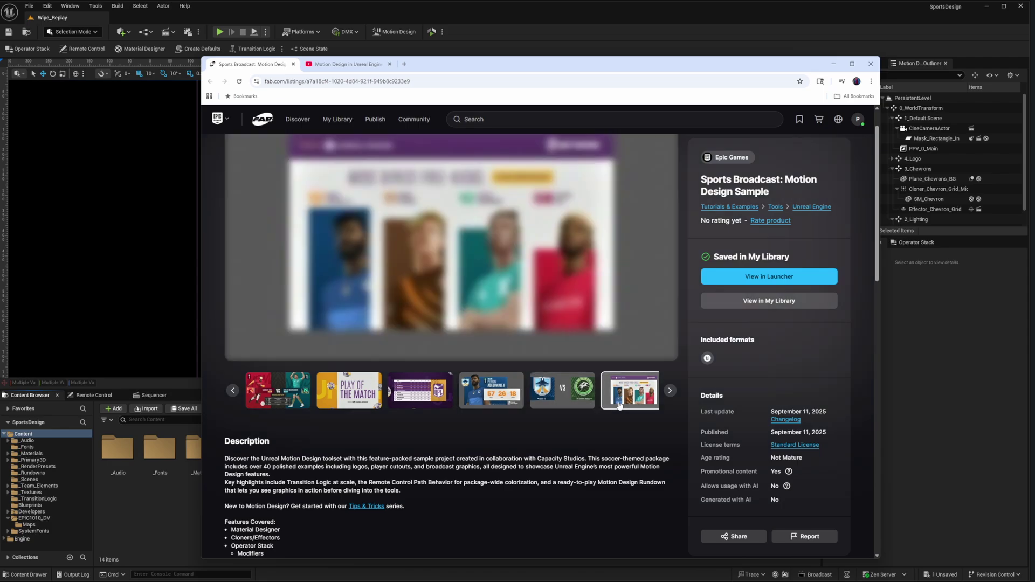
View the social post and Wyrms lower-third images in the gallery, and return to the opening versus graphic.
left_click(670, 391)
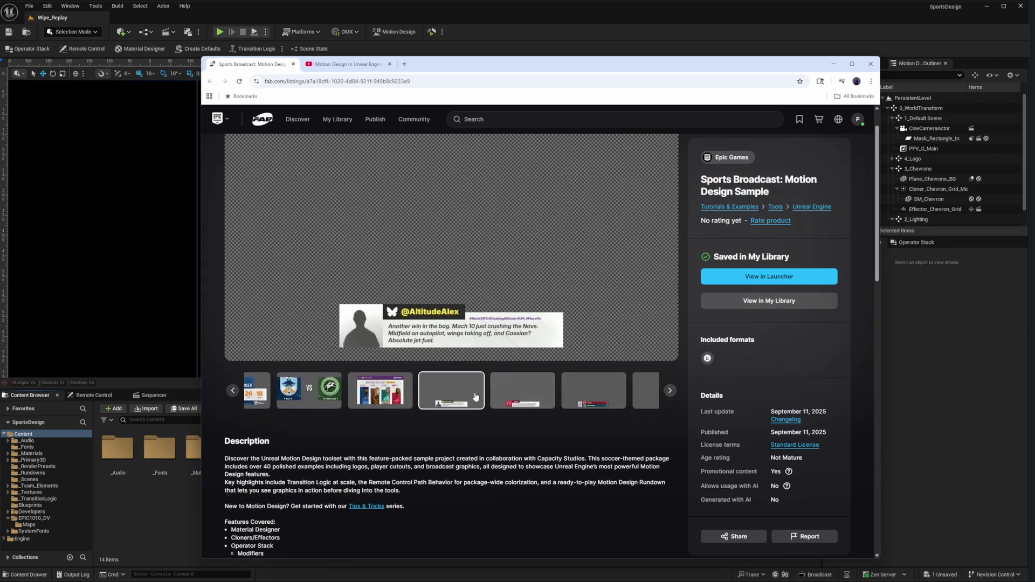
left_click(516, 400)
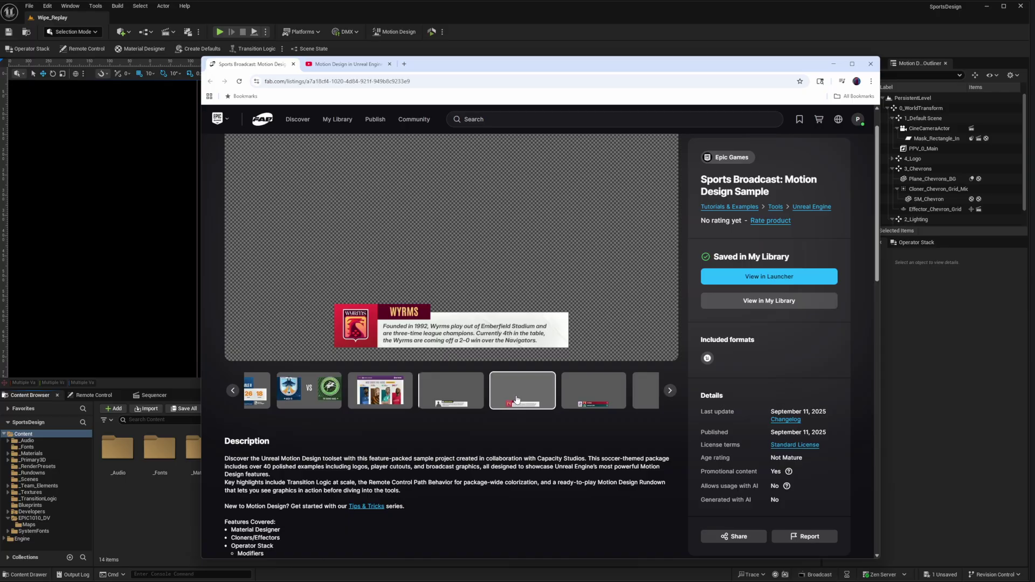
left_click(372, 397)
left_click(261, 398)
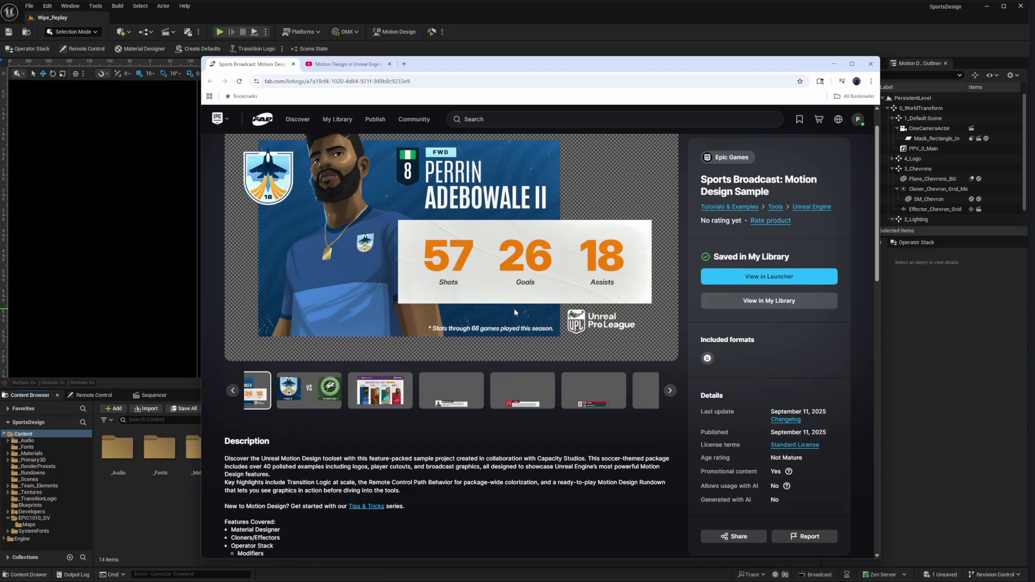
left_click(233, 390)
left_click(285, 395)
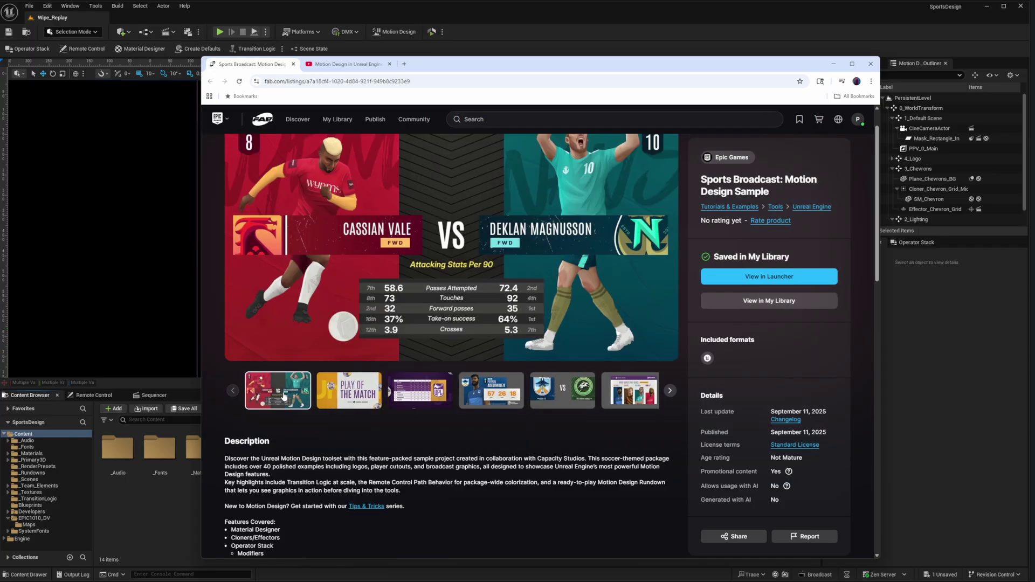
scroll(534, 334, "up", 1)
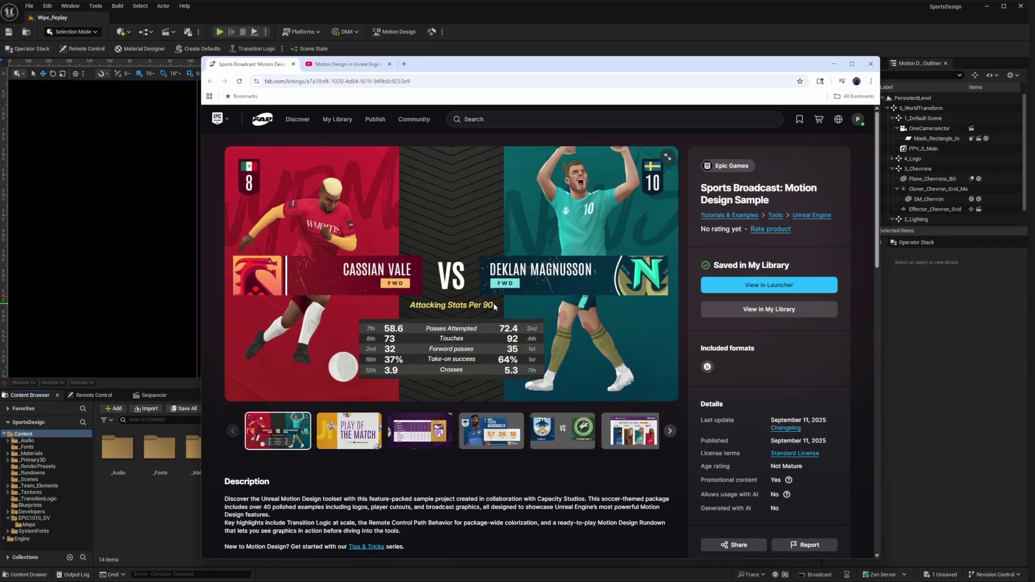
Browse the listing's gallery for the league table, two-team score banner and corner scorebug images.
left_click(670, 431)
left_click(670, 431)
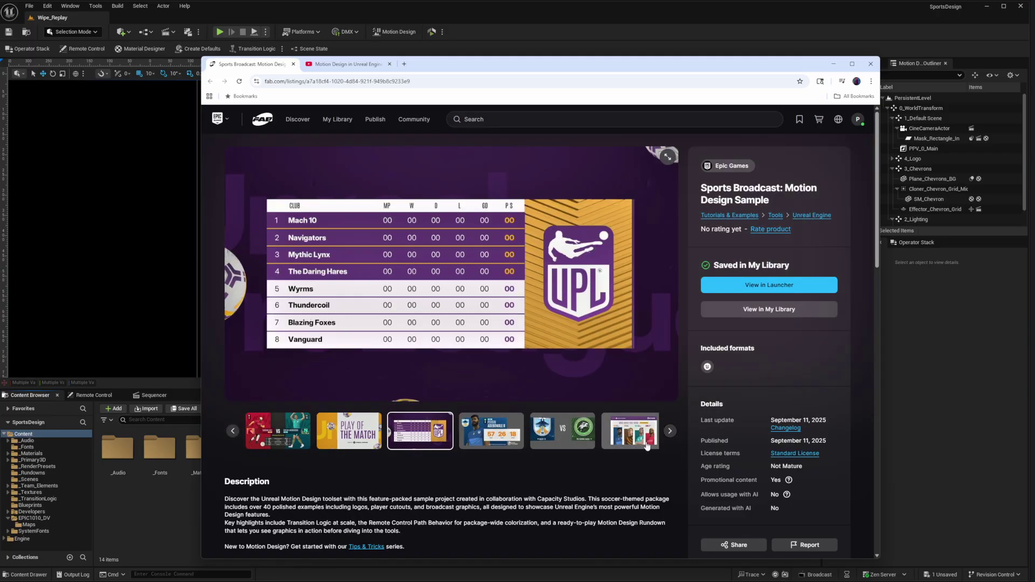
left_click(621, 438)
left_click(451, 431)
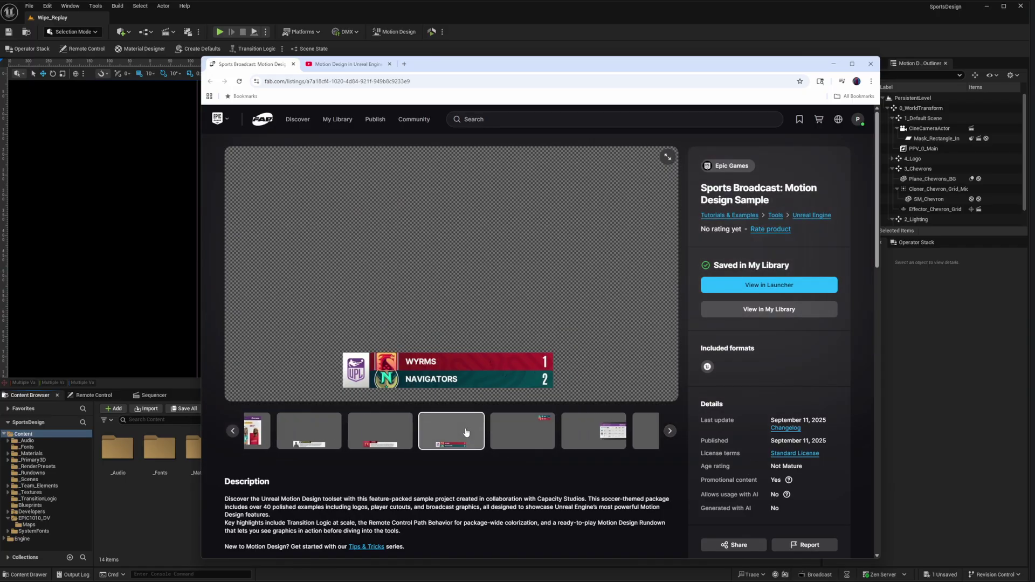
left_click(520, 430)
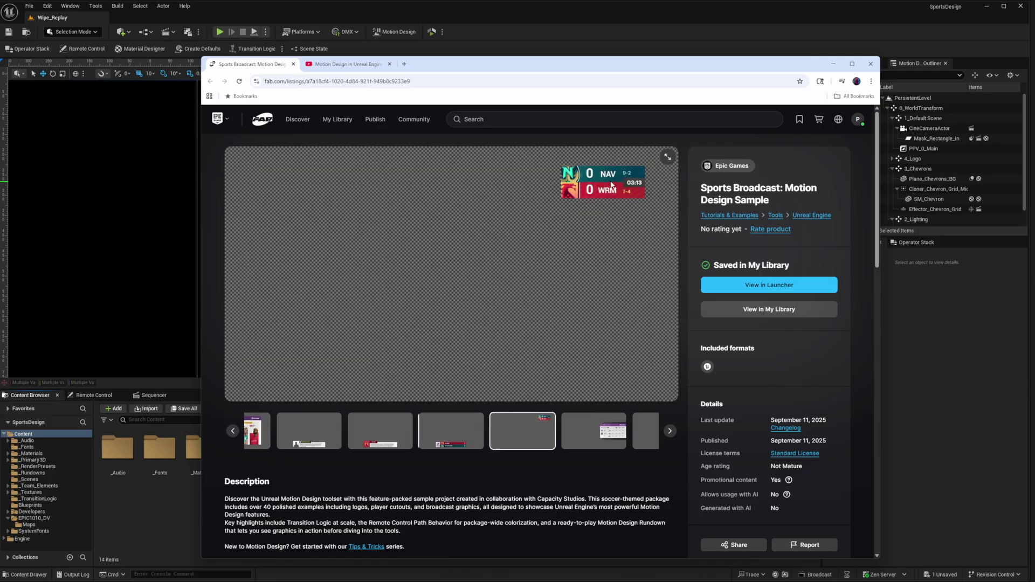
left_click(323, 436)
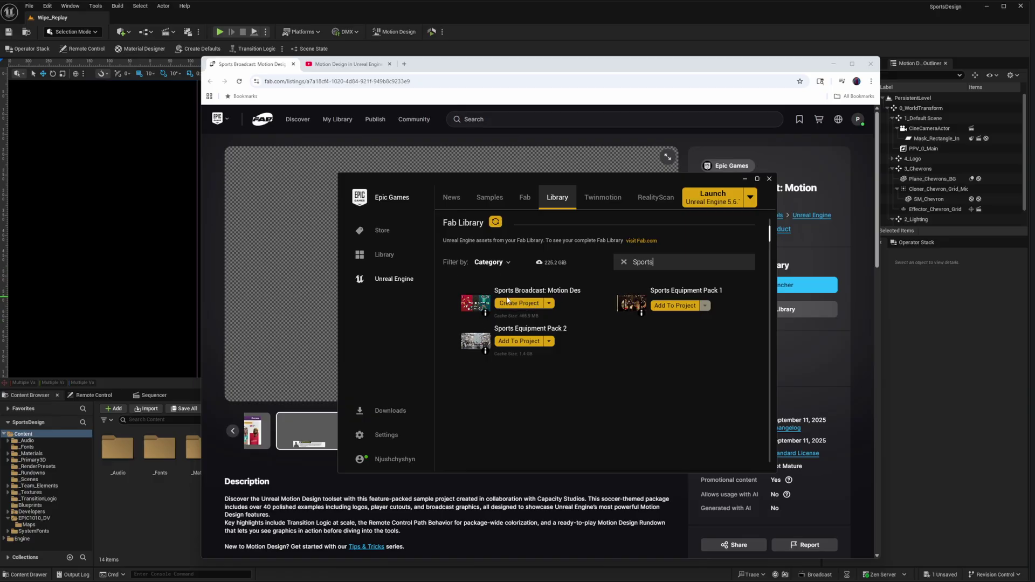
Switch to the Unreal Editor, open Rundown_FullScreens from the _Rundowns folder and make its window taller.
left_click(531, 12)
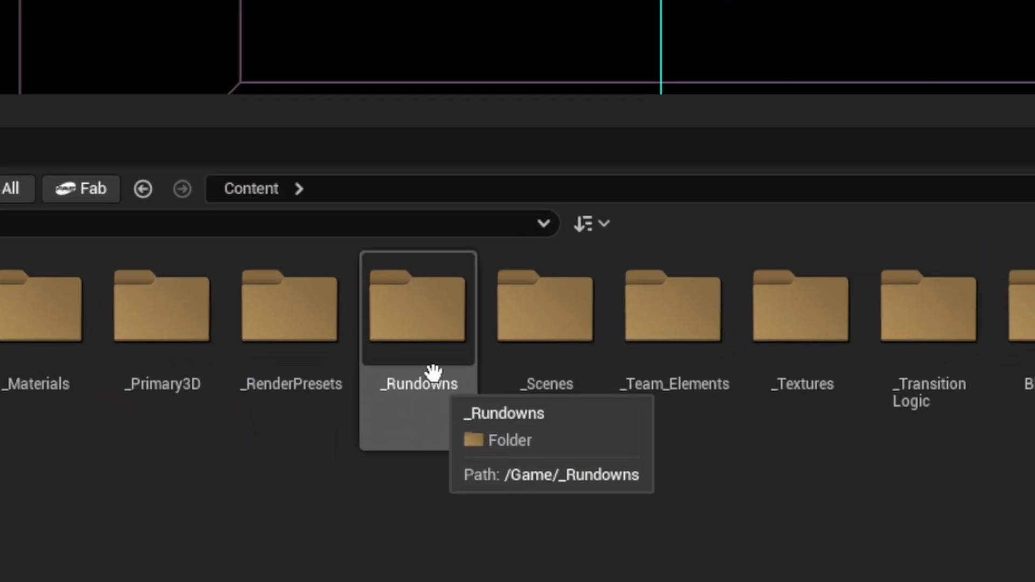
double_click(433, 372)
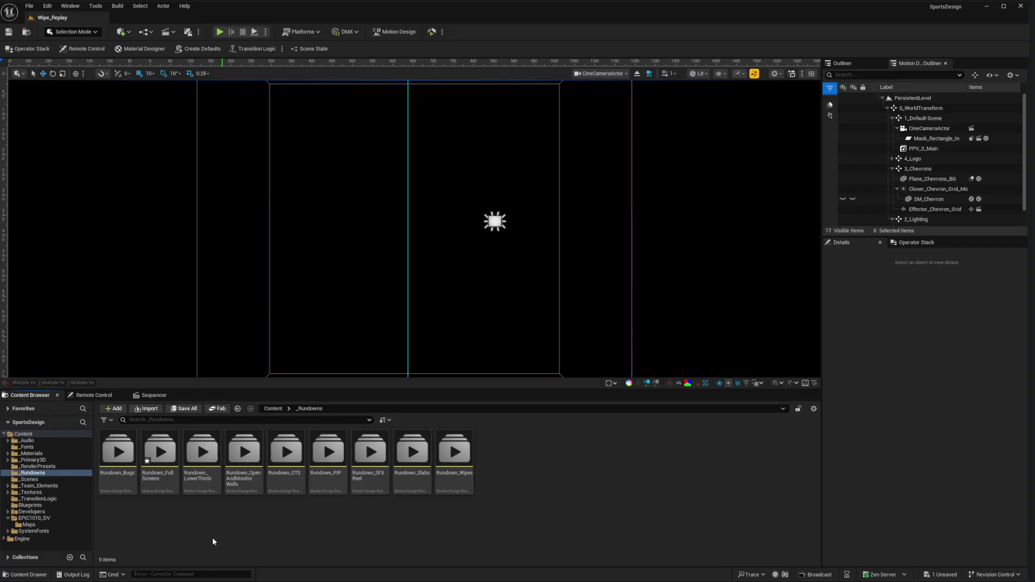
double_click(159, 451)
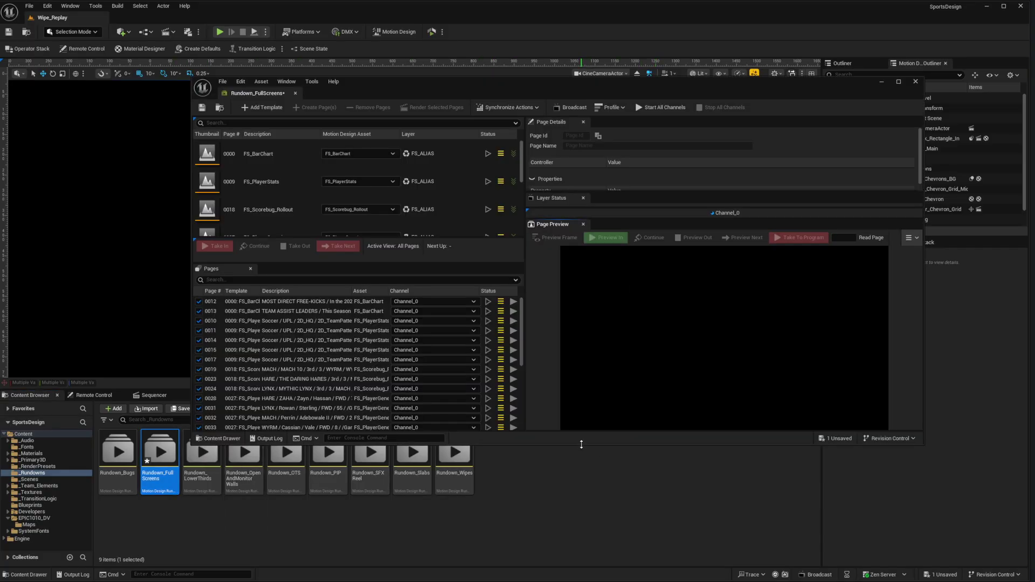
left_click_drag(581, 444, 581, 534)
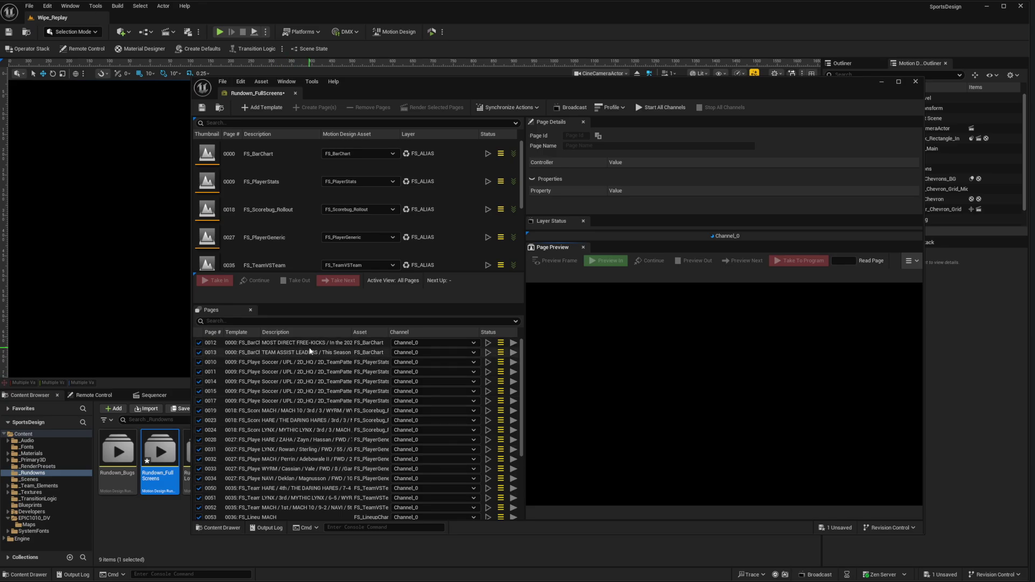
Select page 0013 in the rundown, enlarge its Page Details area and examine the controller values.
left_click(275, 353)
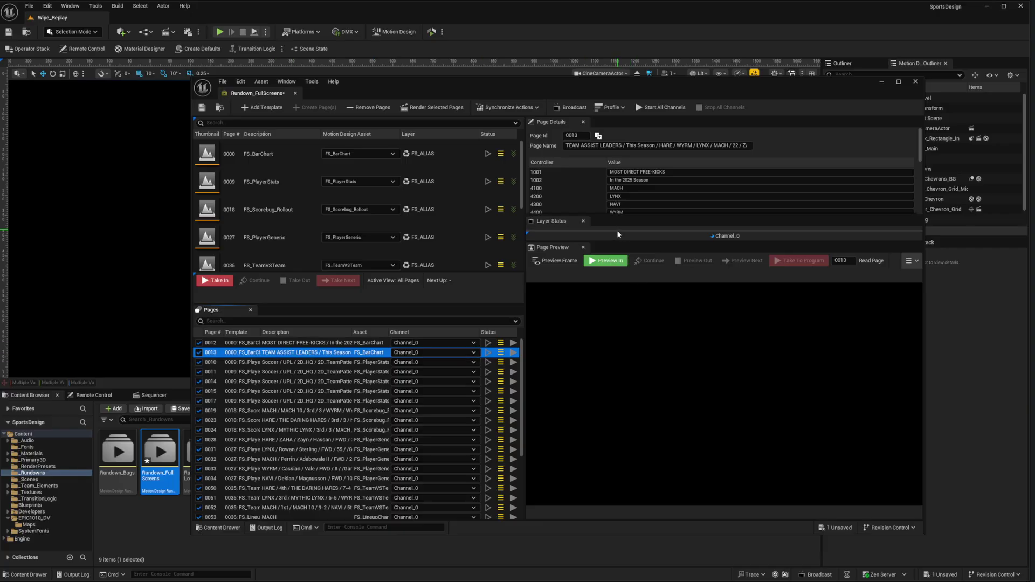
left_click_drag(618, 217, 618, 298)
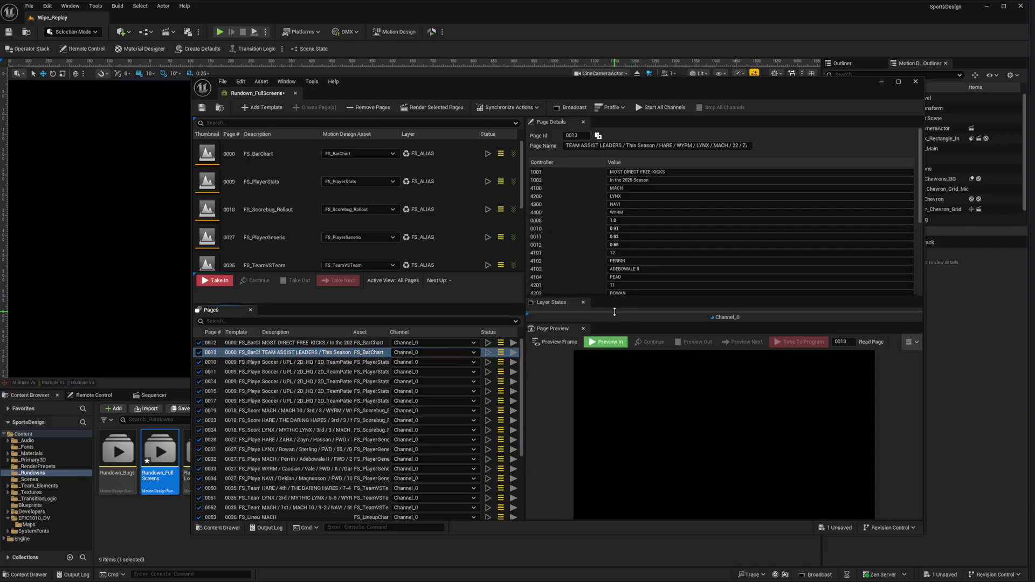
scroll(653, 210, "down", 6)
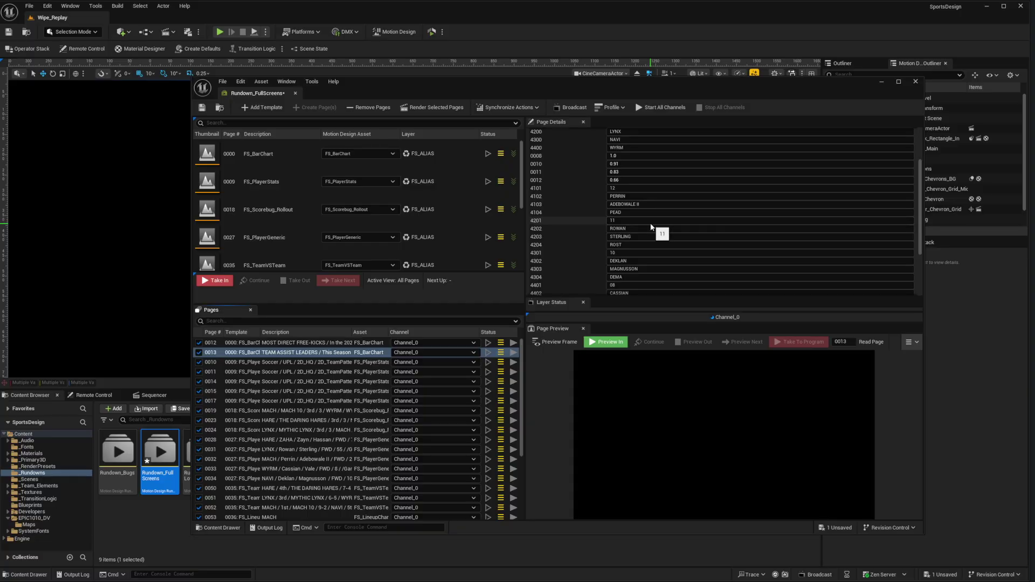
scroll(651, 224, "up", 6)
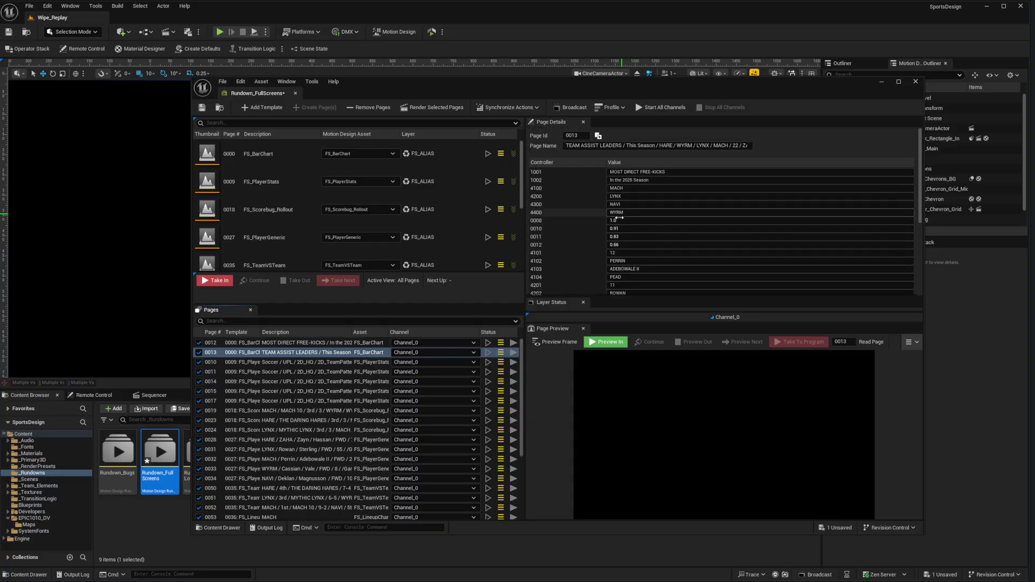
left_click(625, 205)
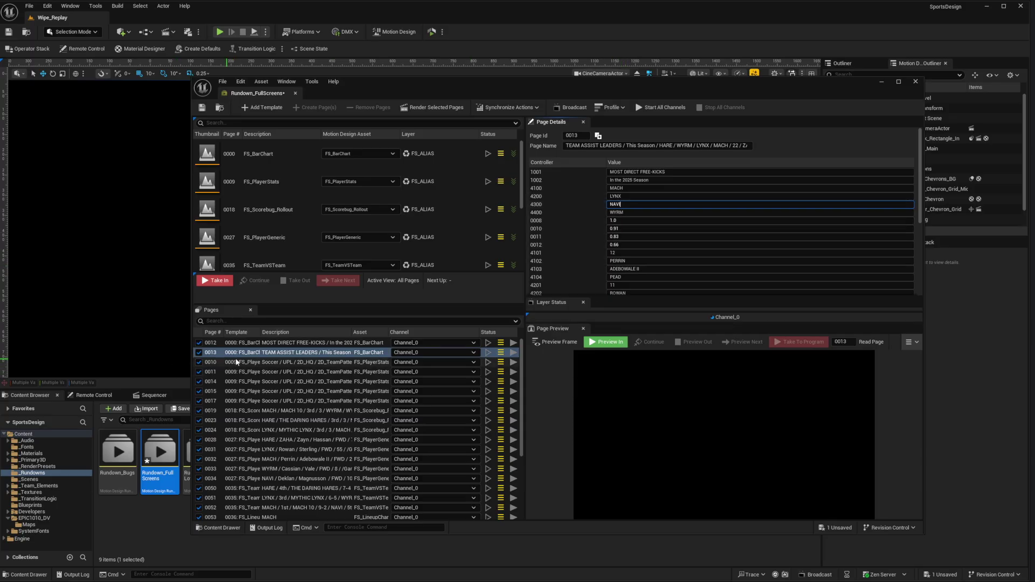
Preview page 0013 of the rundown and review its controller values alongside the graphic.
left_click(257, 356)
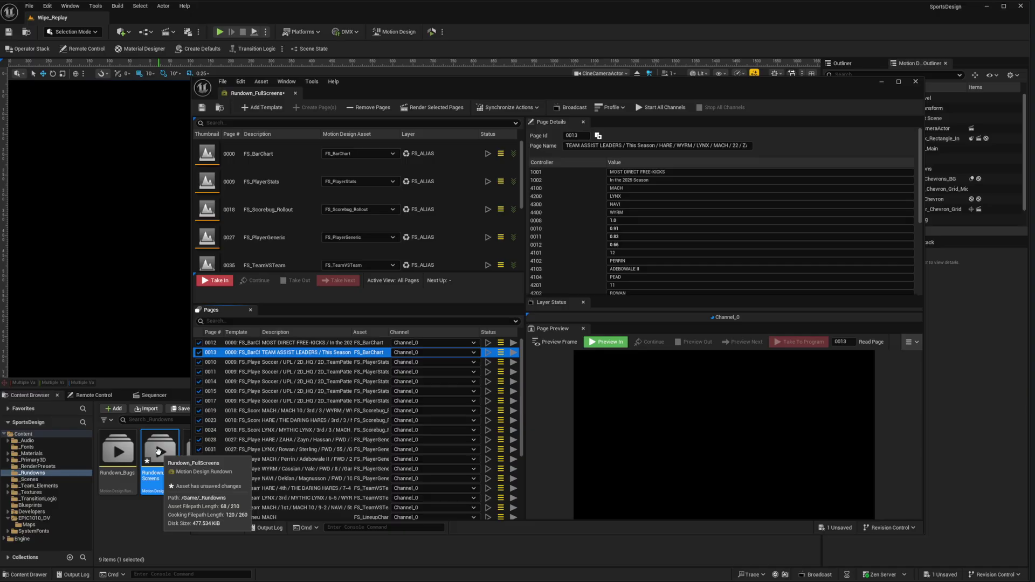
left_click(606, 342)
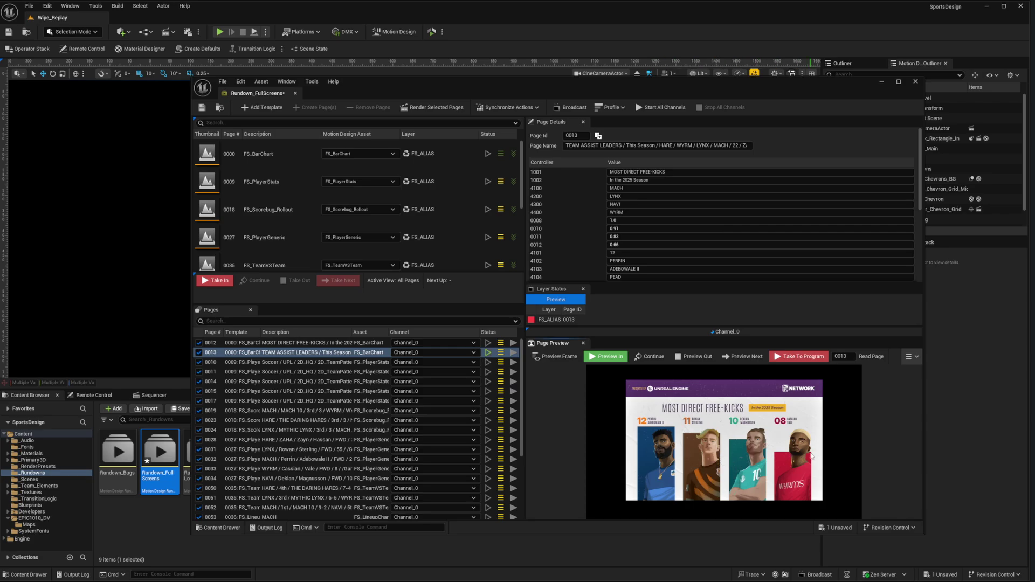
scroll(684, 268, "down", 3)
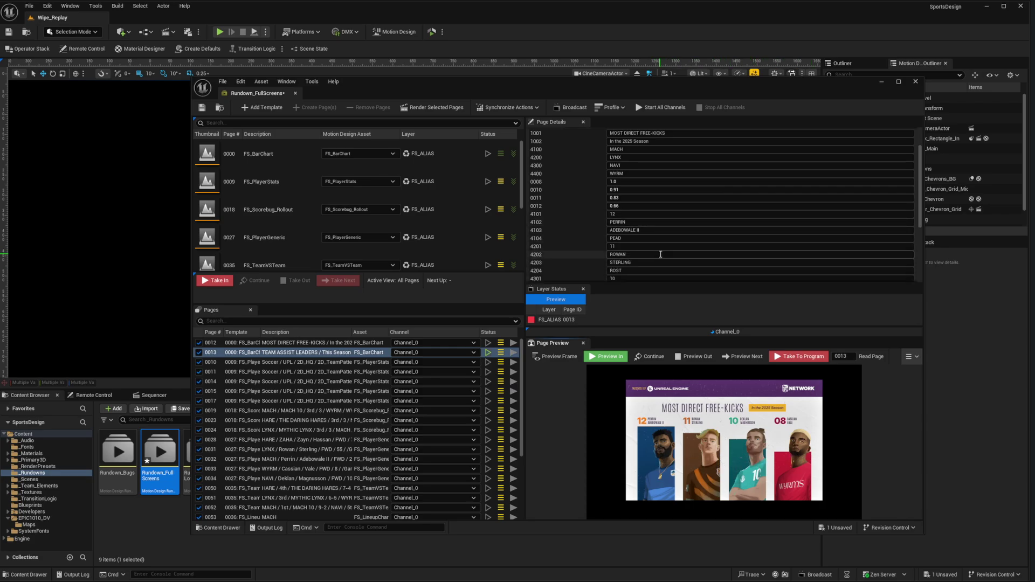
Review the remaining controller values of page 0013, then preview page 0054, the HARE lineup chart.
scroll(660, 255, "down", 1)
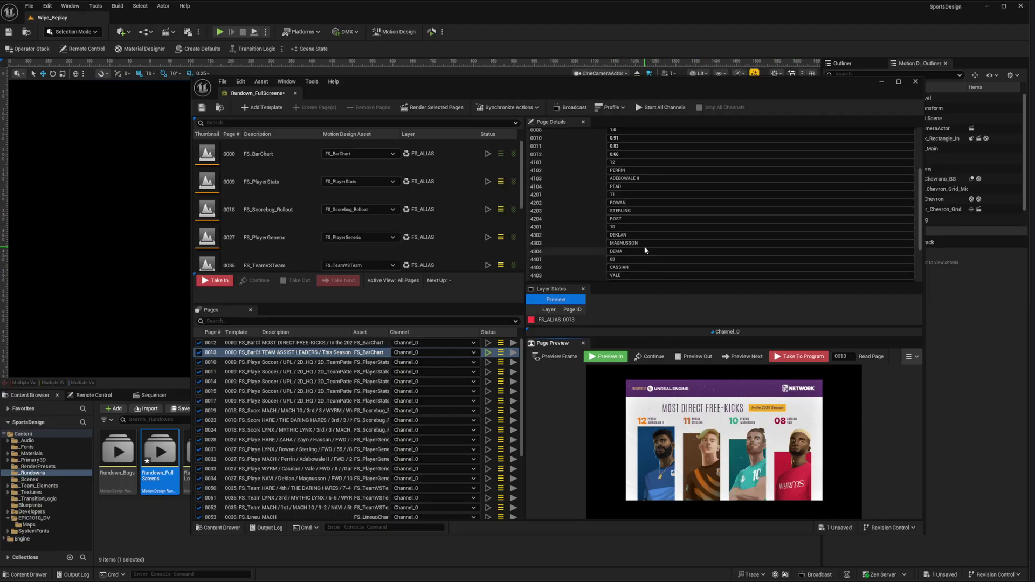
scroll(642, 253, "down", 1)
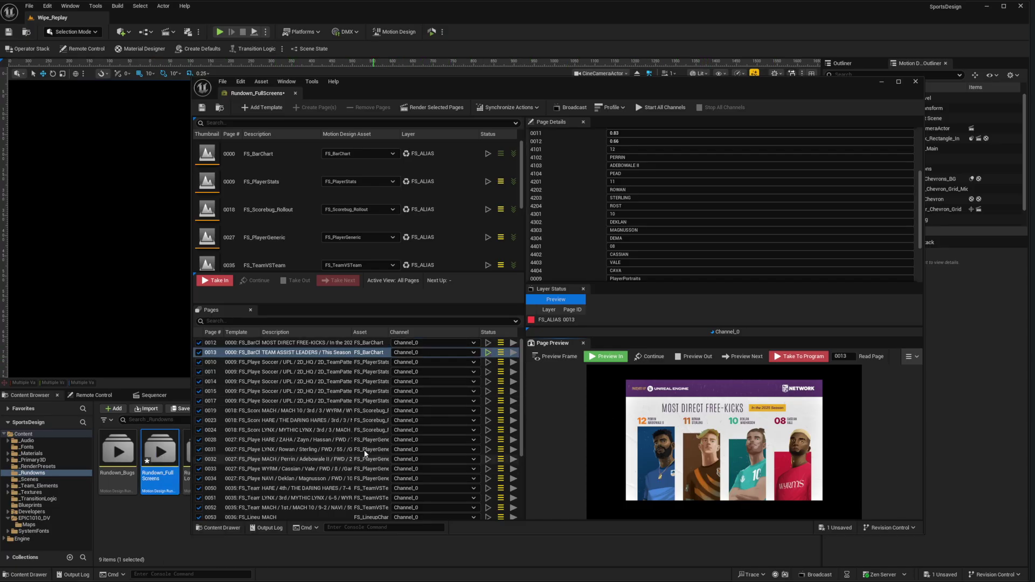
scroll(318, 457, "down", 4)
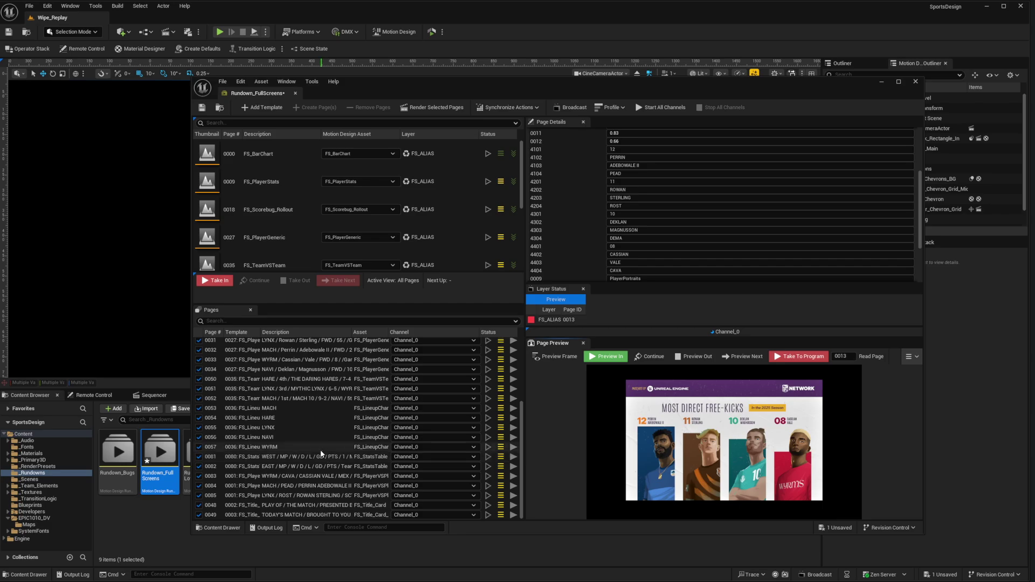
left_click(257, 419)
left_click(606, 356)
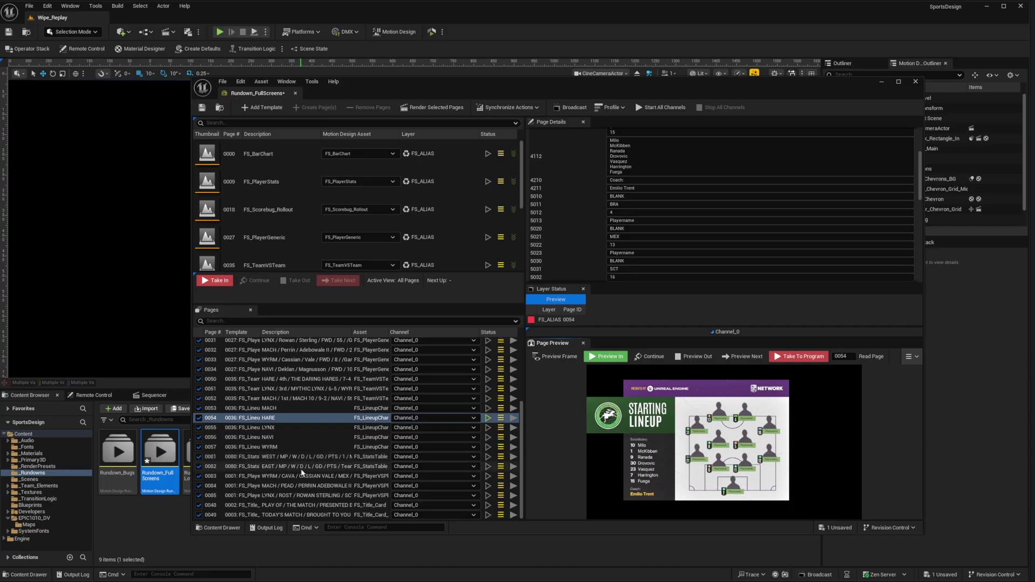
Widen the page list's Template column and preview title card pages 0048 and 0049 one after the other.
left_click_drag(259, 333, 323, 334)
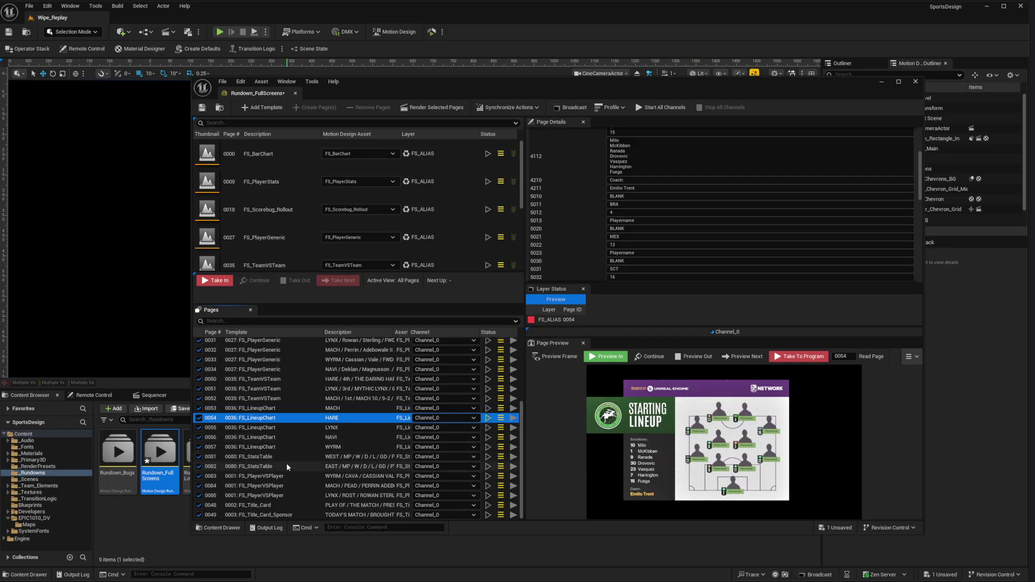
left_click(264, 505)
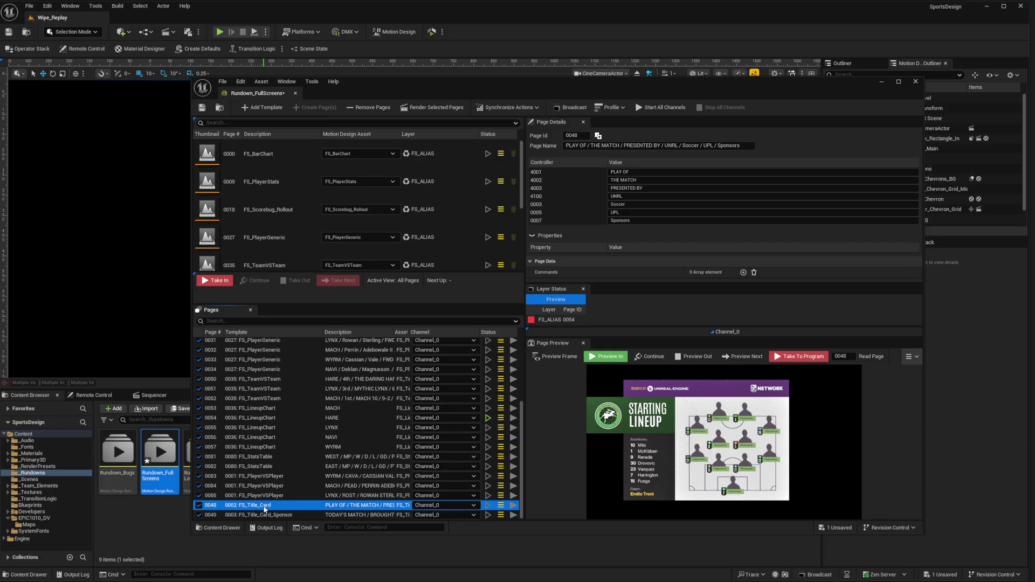
left_click(609, 357)
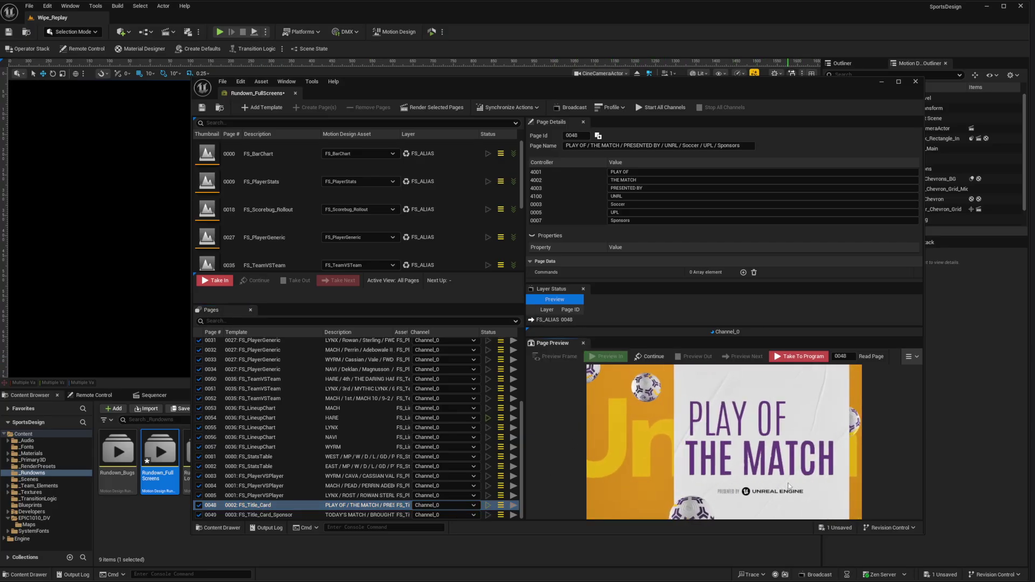
left_click(291, 514)
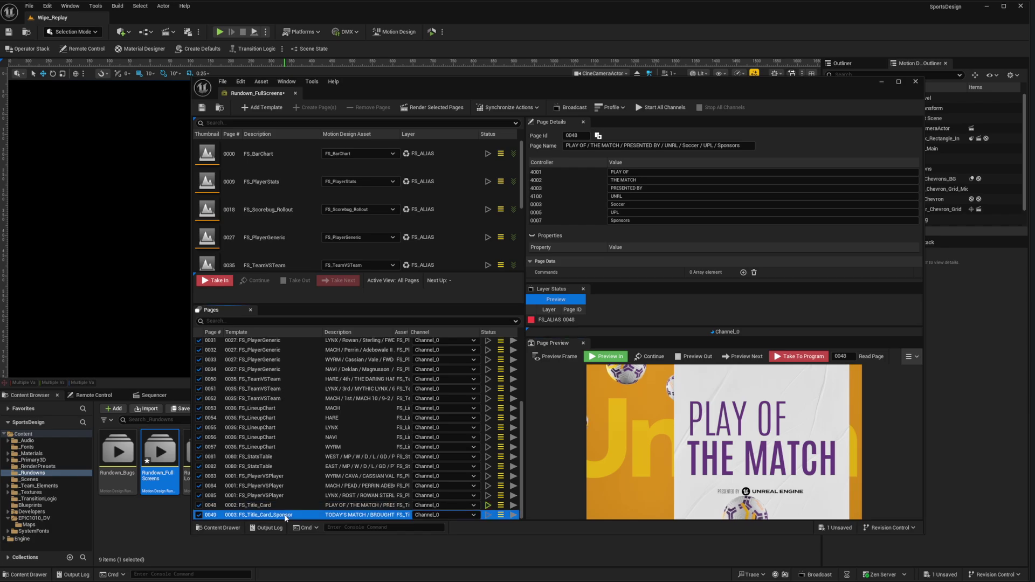
left_click(617, 360)
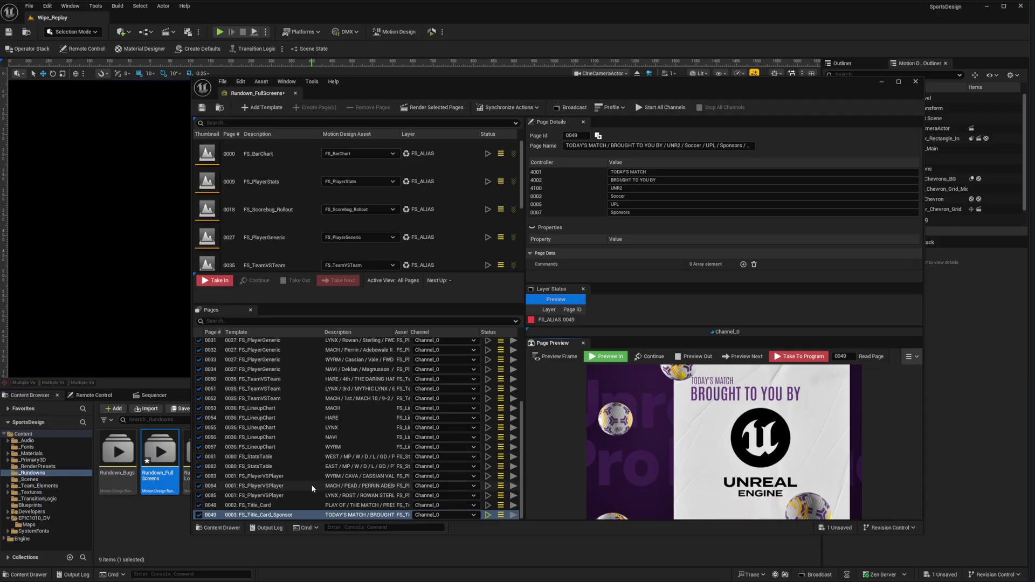
Preview page 0083, the first FS_PlayerVSPlayer page, and move the rundown window aside to uncover the main editor.
left_click(273, 476)
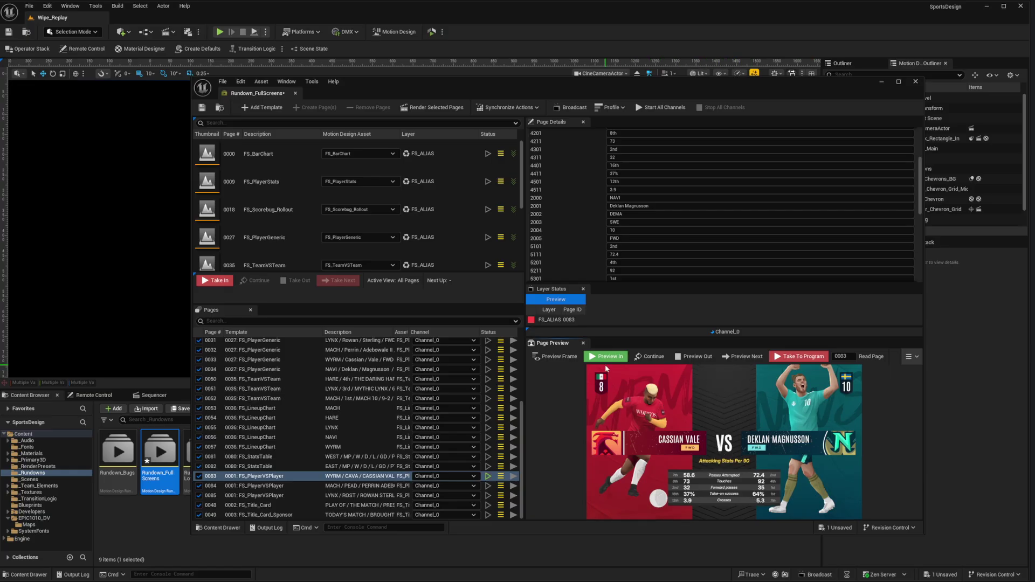
left_click_drag(367, 80, 1034, 96)
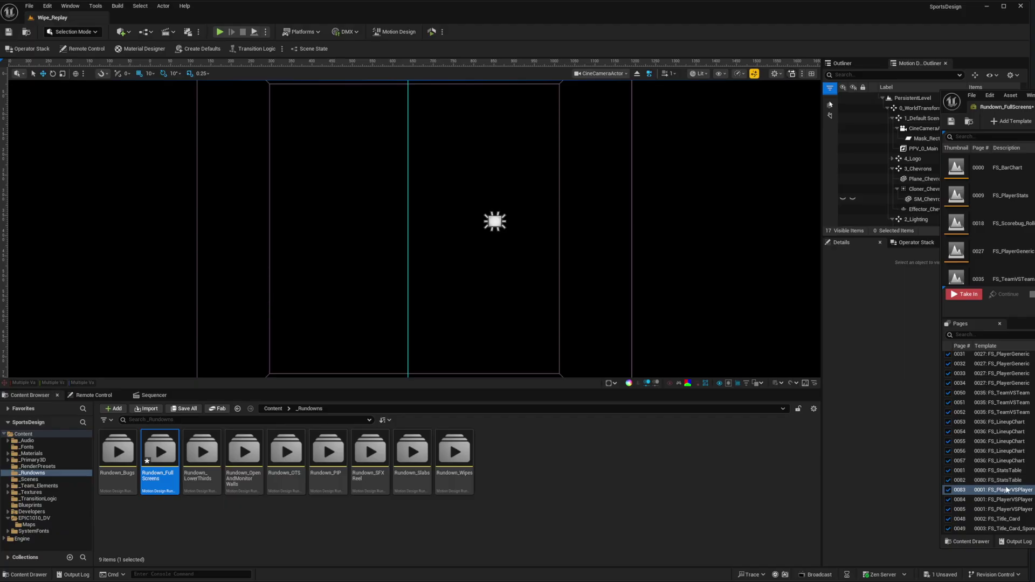
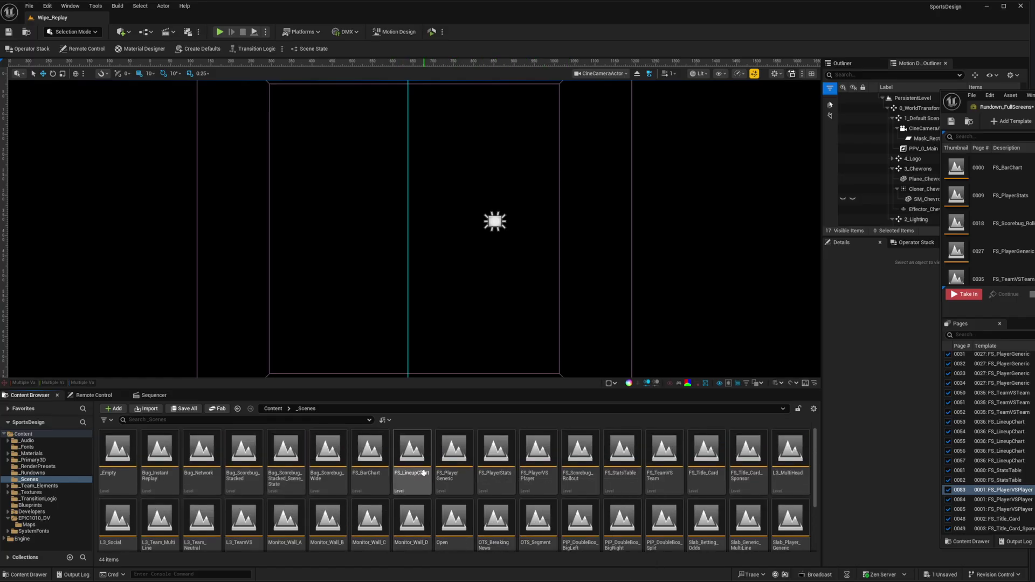
Filter the project's Content folder to Level assets and search it for "Player".
left_click(273, 408)
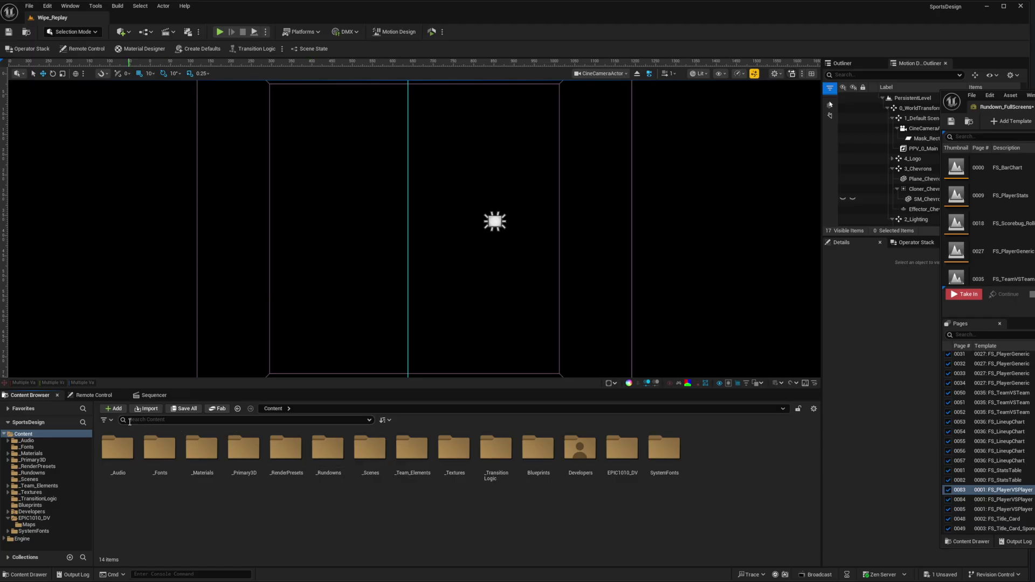
left_click(105, 421)
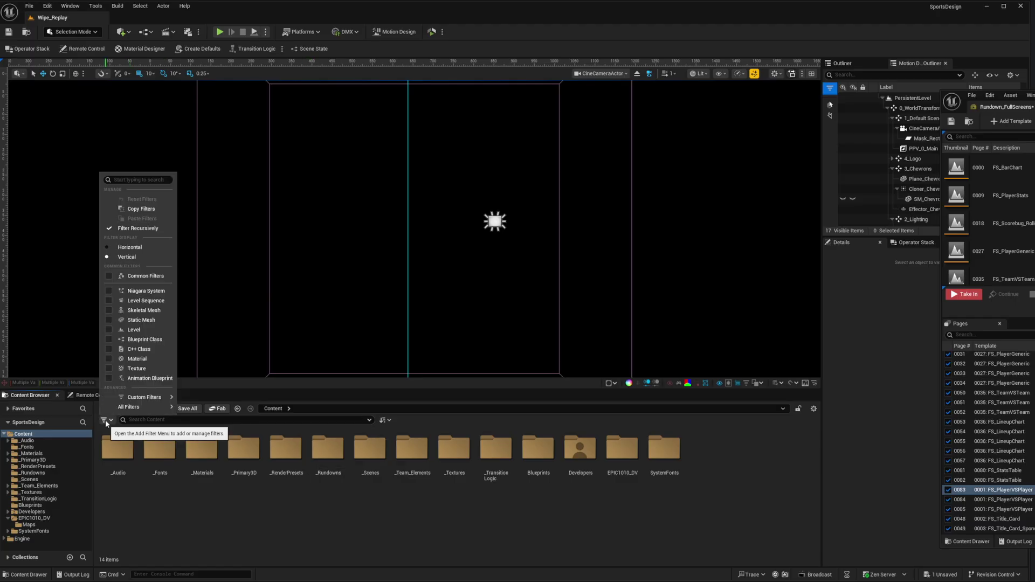
left_click(109, 330)
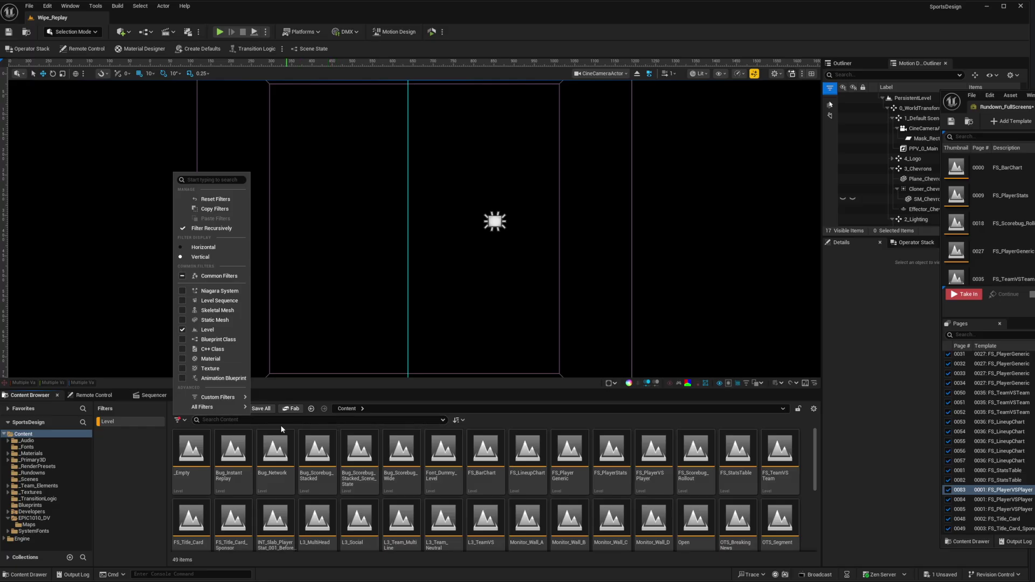
left_click(244, 421)
type("Player")
left_click(512, 527)
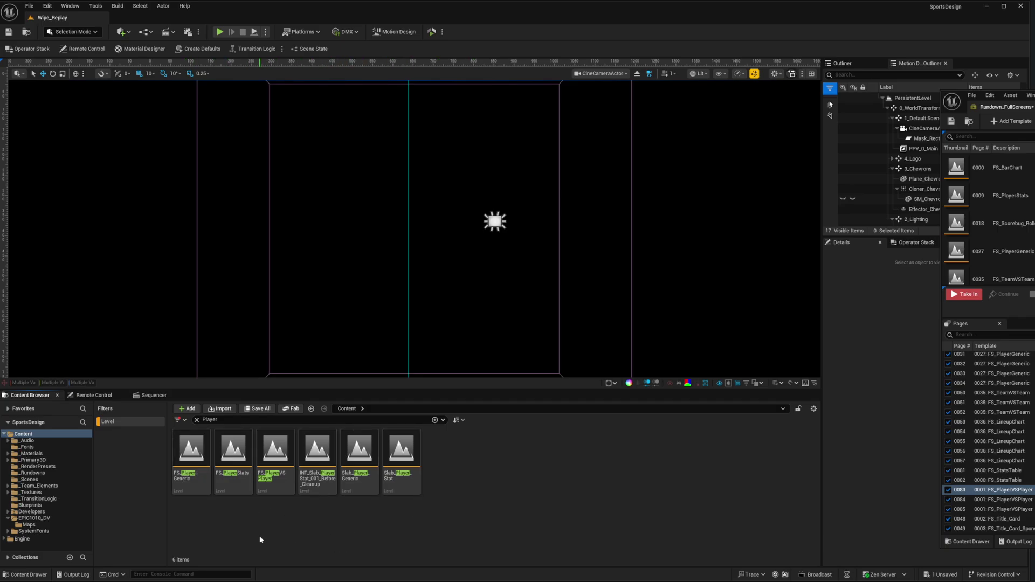
Open the FS_PlayerVSPlayer level without saving the changes to Rundown_FullScreens.
mouse_move(276, 488)
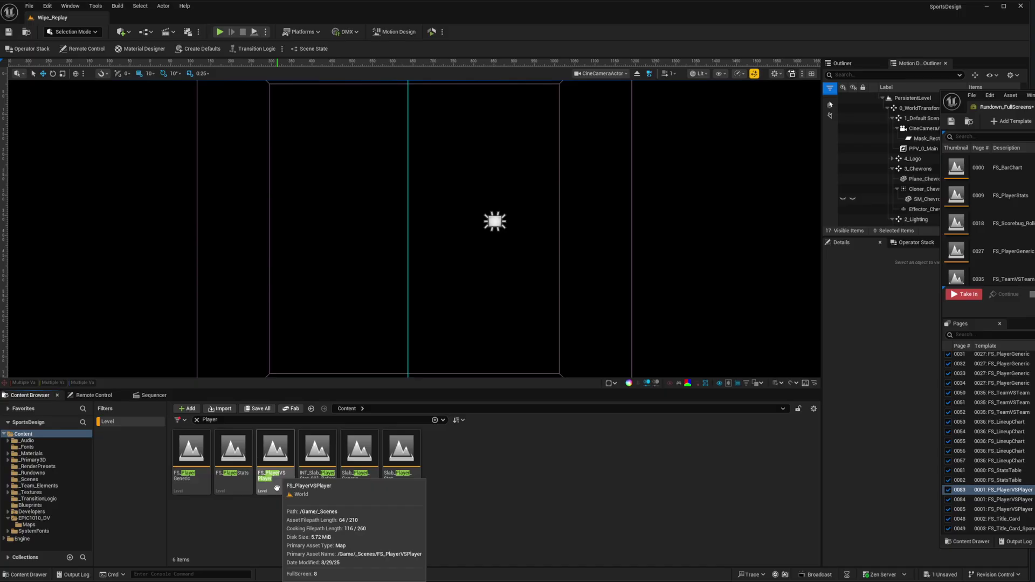
double_click(276, 488)
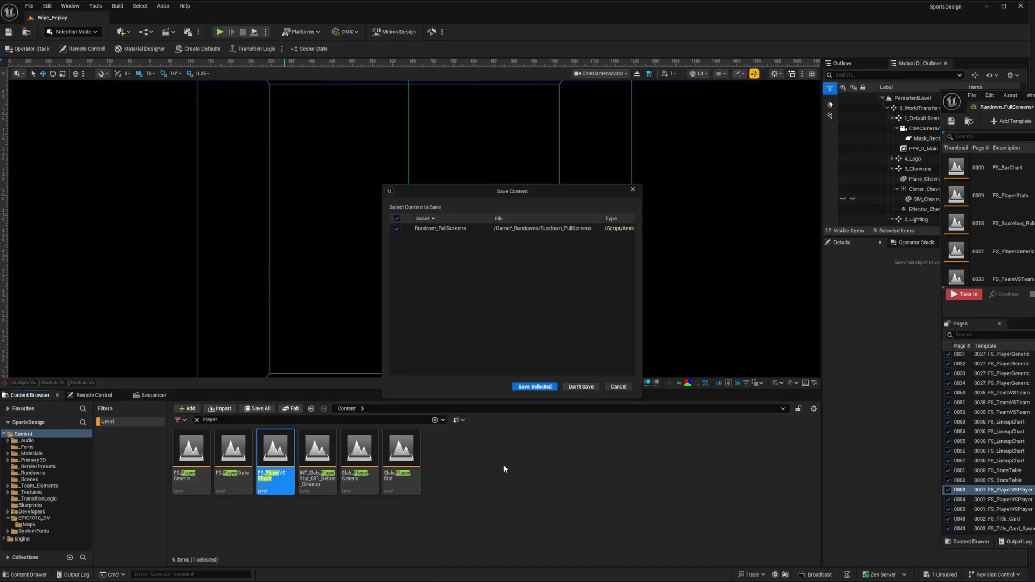
left_click(572, 386)
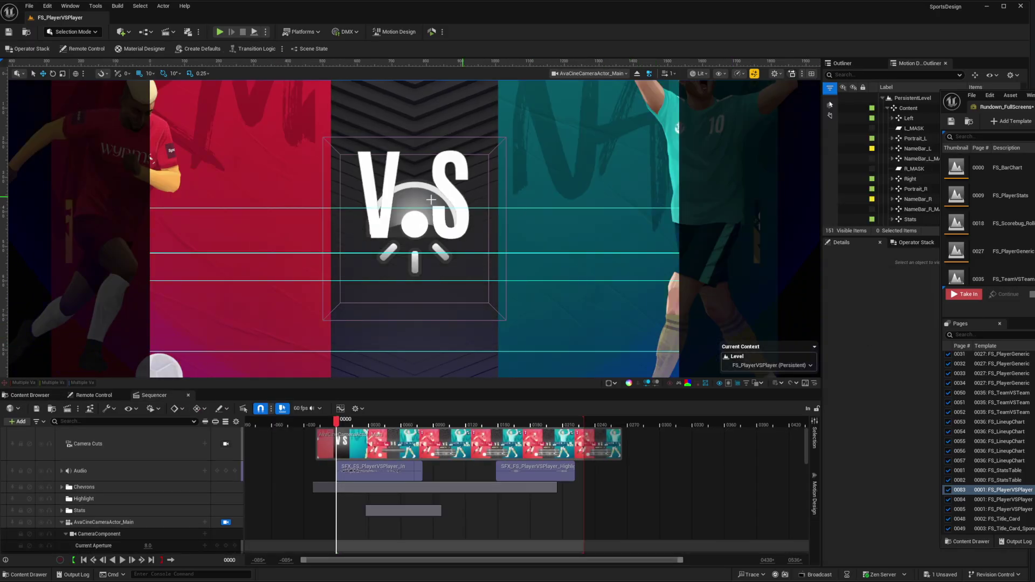
Check the level's Motion Design sequences, select In and play that animation in Sequencer.
left_click(815, 497)
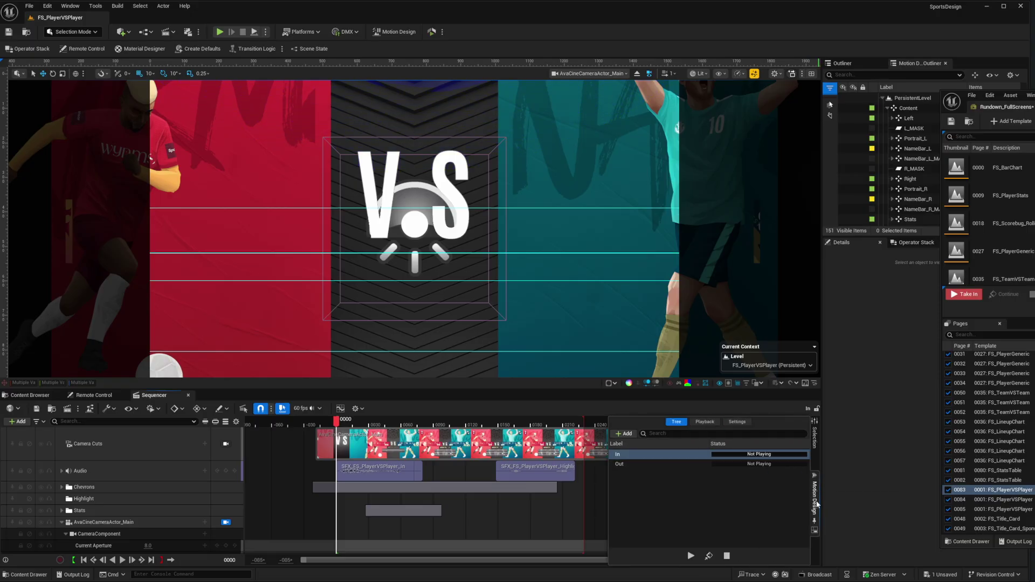
left_click(627, 454)
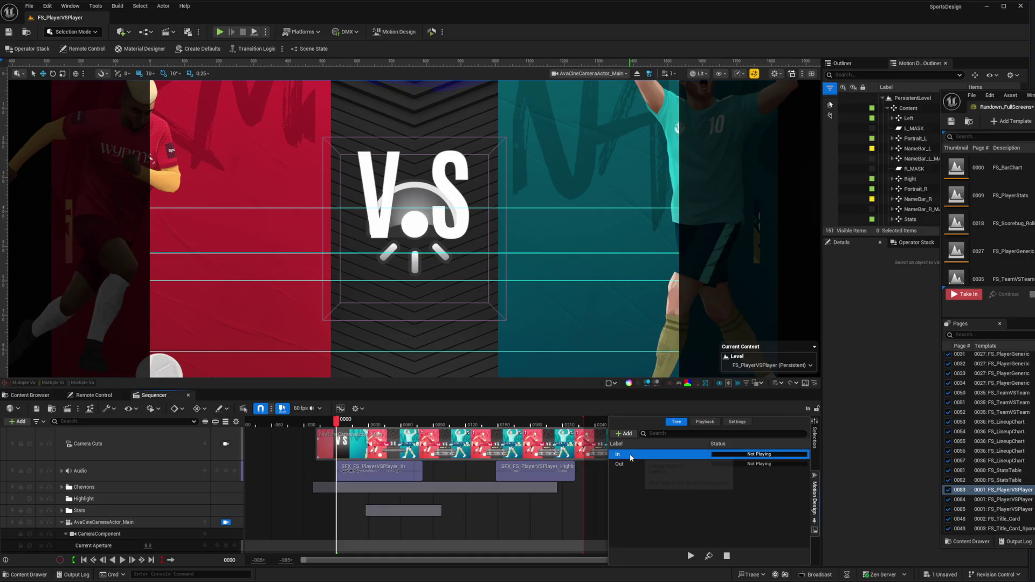
left_click(160, 399)
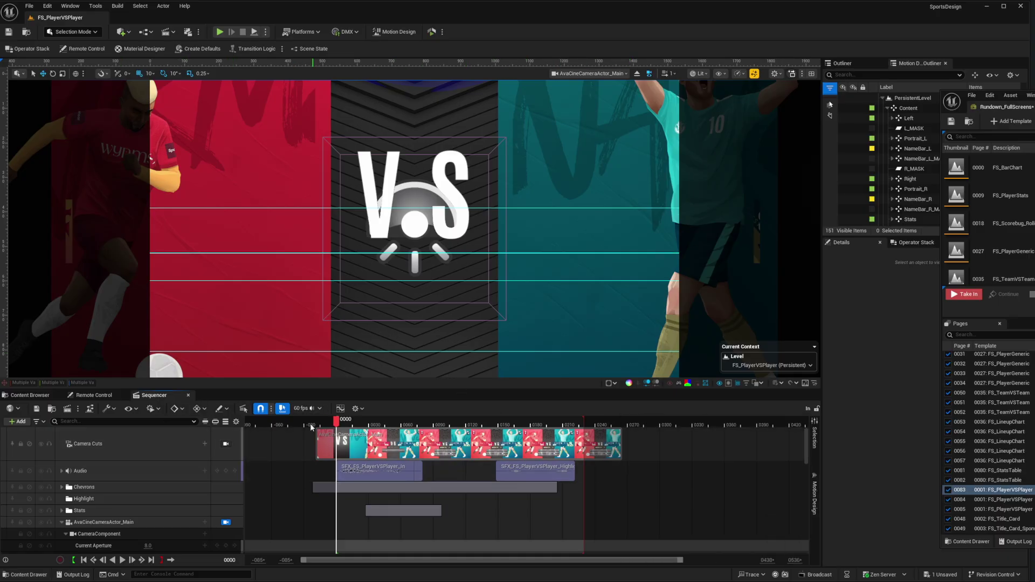
left_click(123, 560)
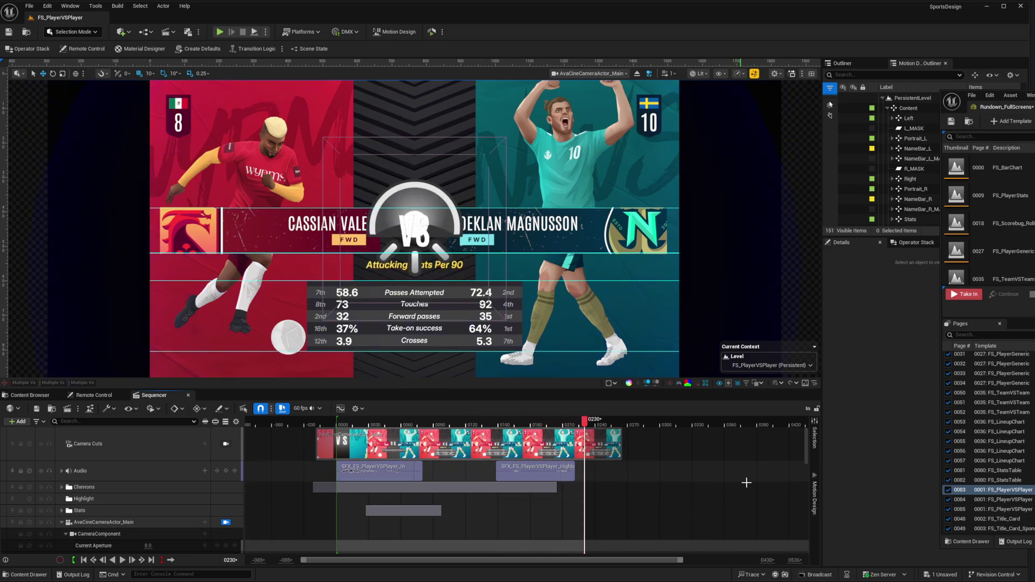
Open the Out sequence, play its animation and return the playhead to the start.
left_click(814, 495)
double_click(642, 464)
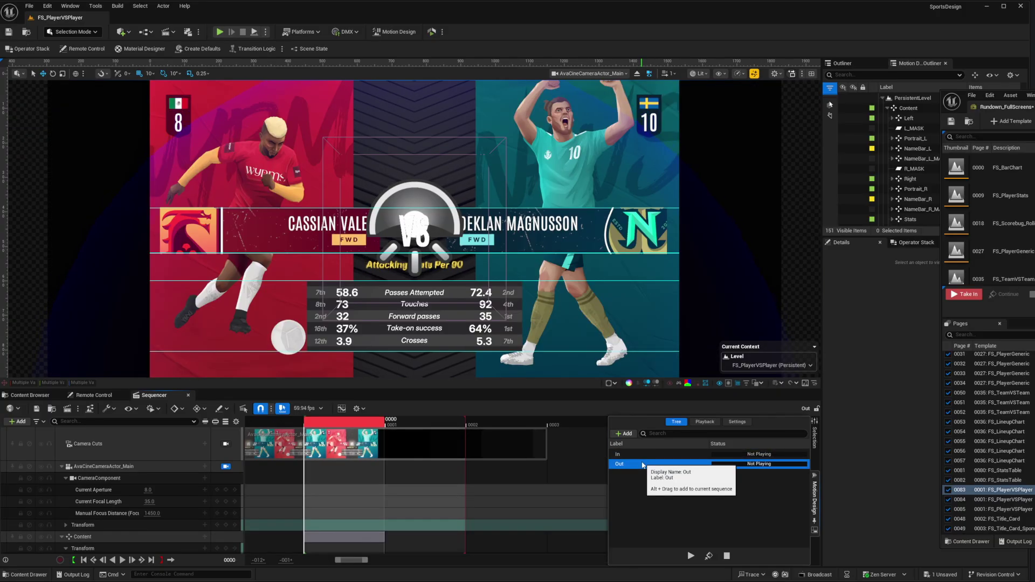
left_click(90, 549)
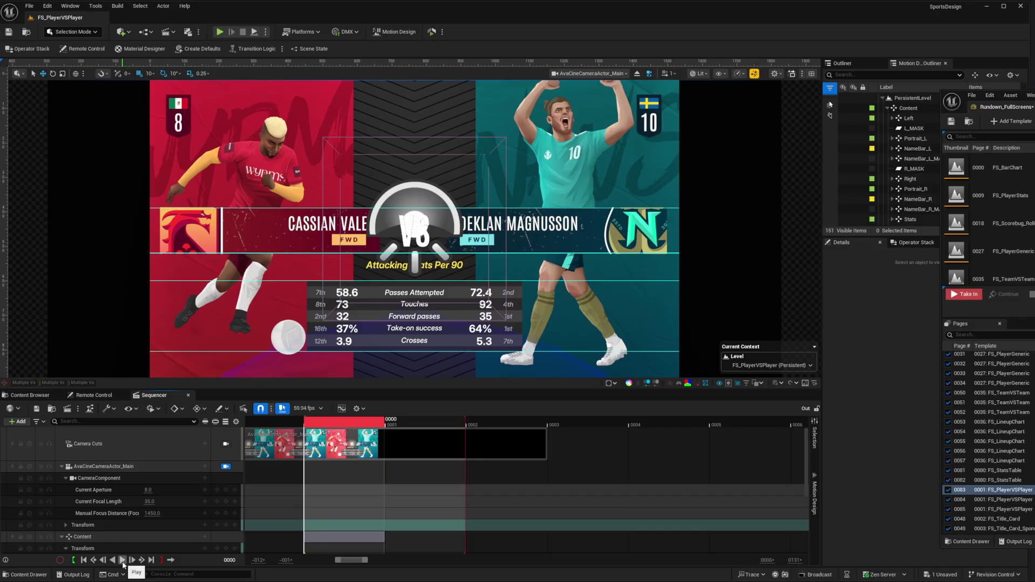
left_click(123, 561)
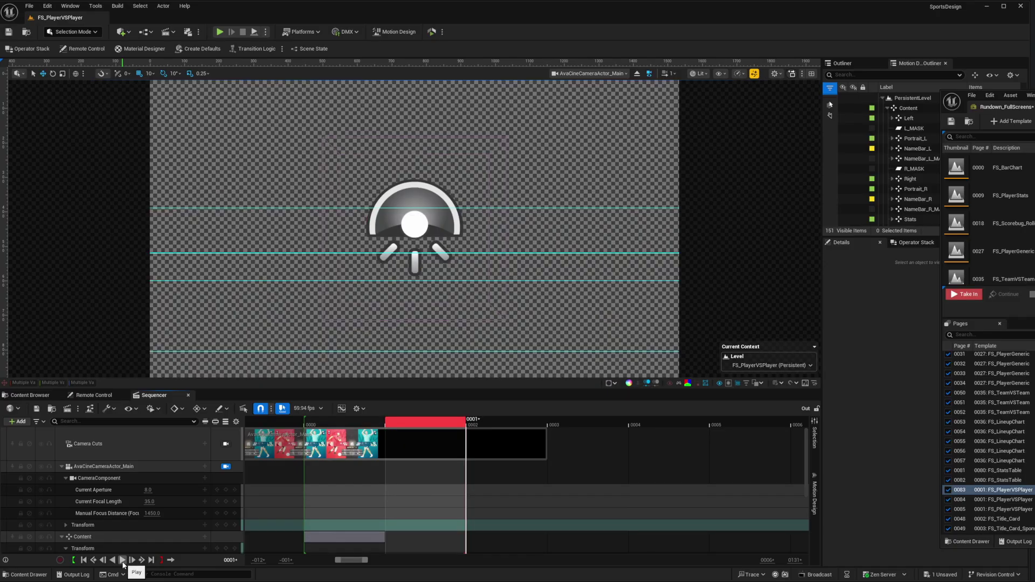
left_click(83, 560)
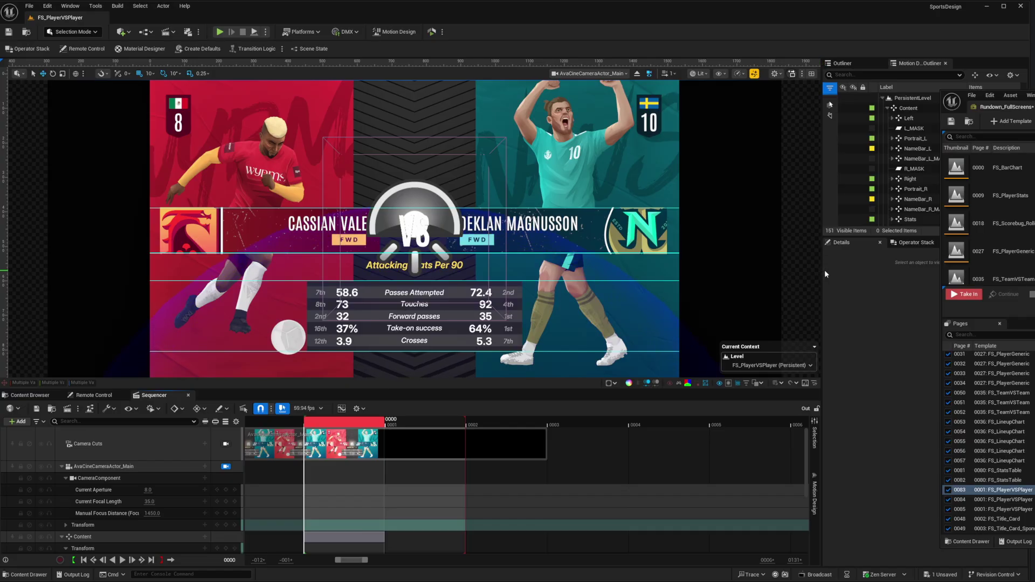
Widen the Outliner and Details area, reopen the In sequence and move the playhead to its end.
left_click_drag(823, 270, 729, 270)
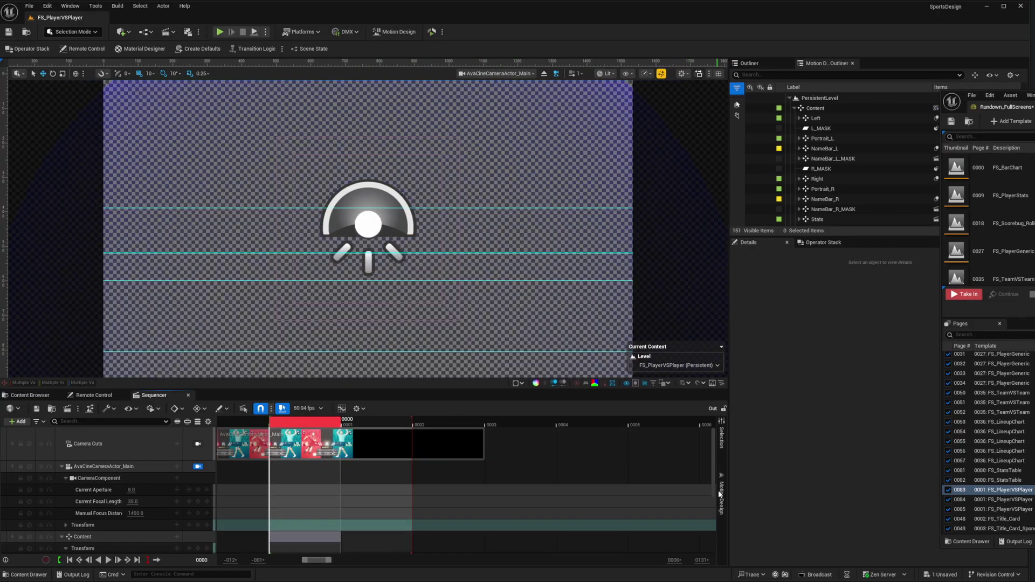
left_click(721, 496)
double_click(554, 457)
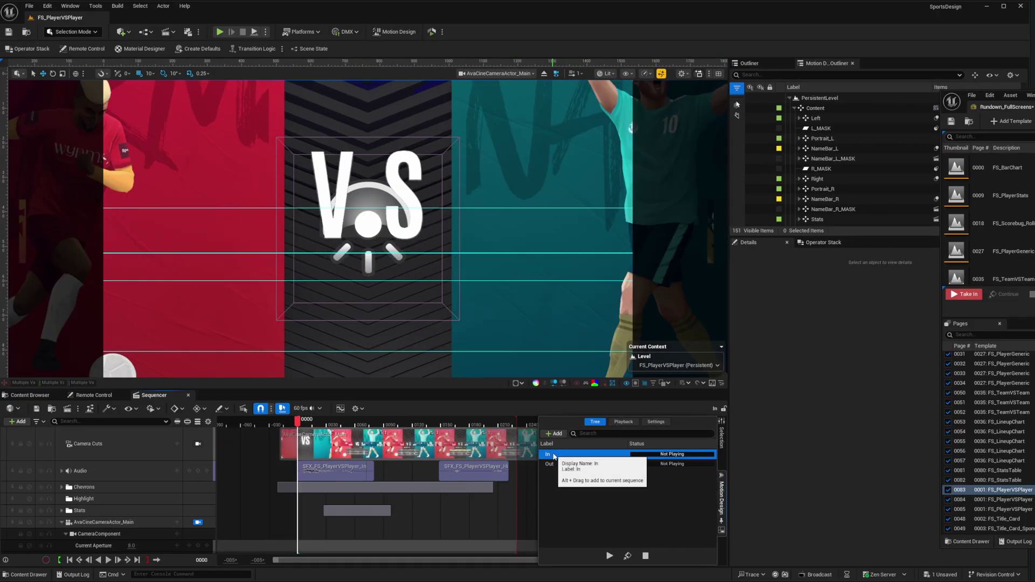
left_click(137, 560)
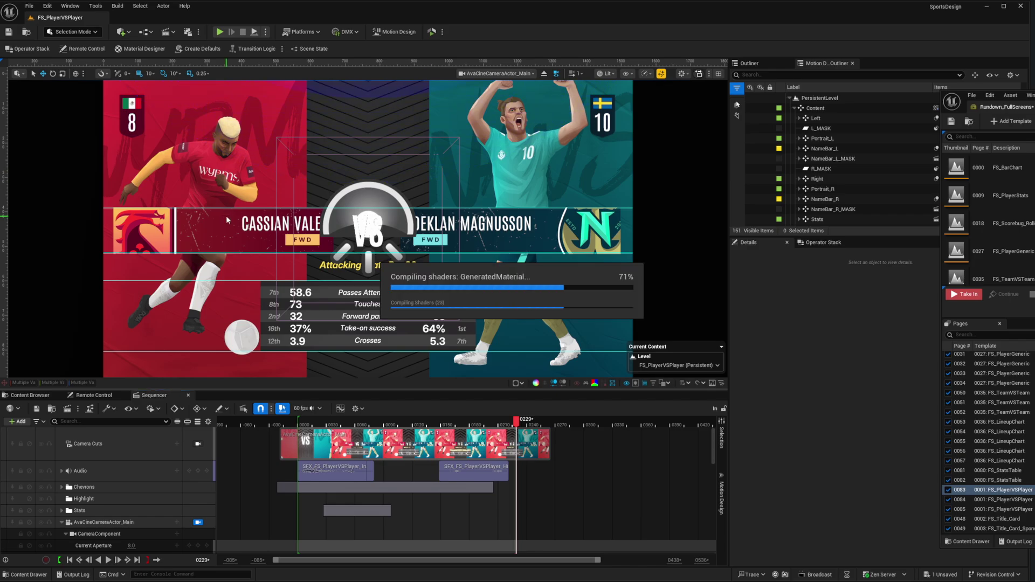
Select Brush_L, bring the rundown window back into view to take page 0083 out of preview, and close that window.
left_click(696, 258)
left_click_drag(1003, 107, 295, 98)
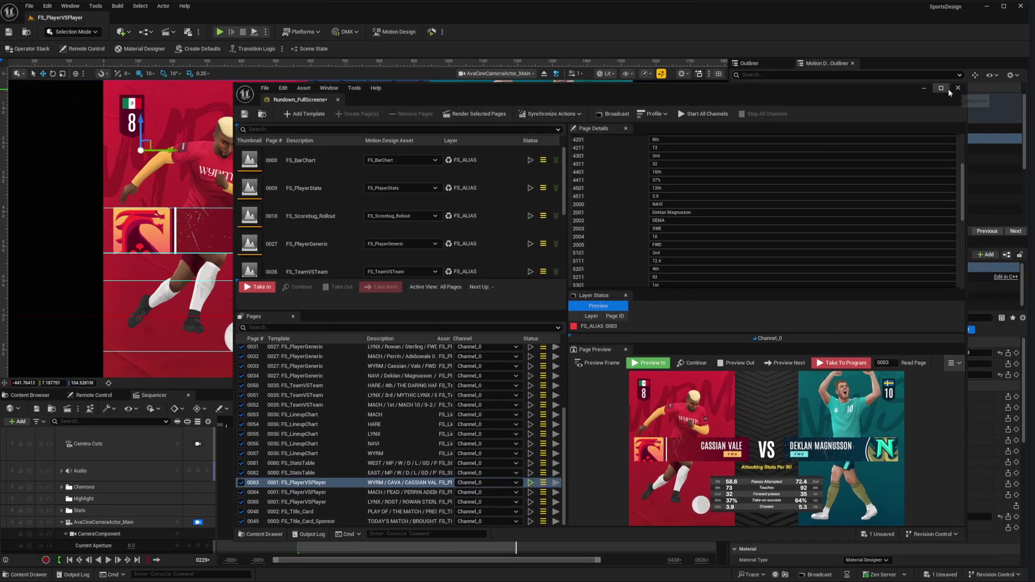
left_click(736, 363)
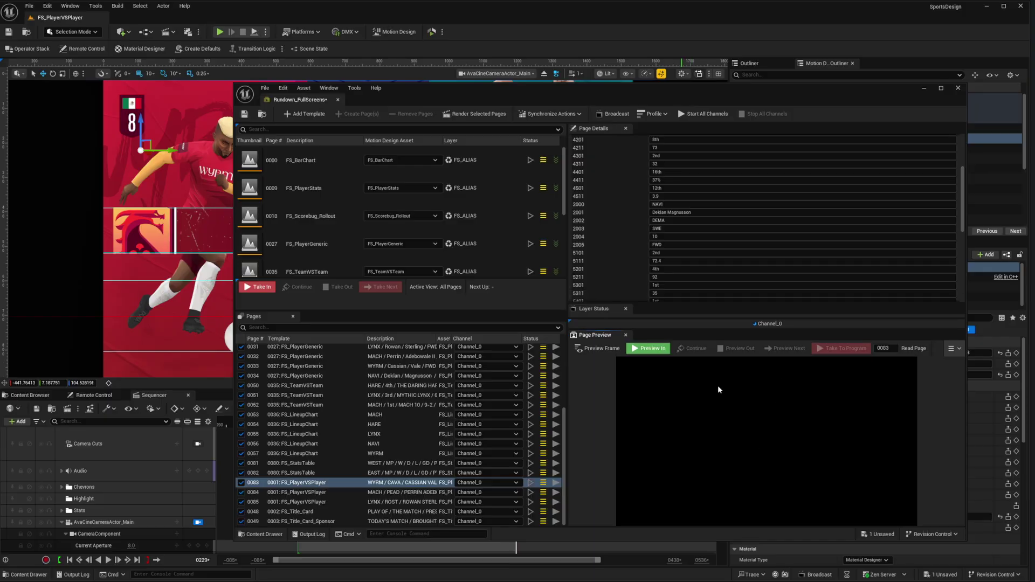
left_click(958, 89)
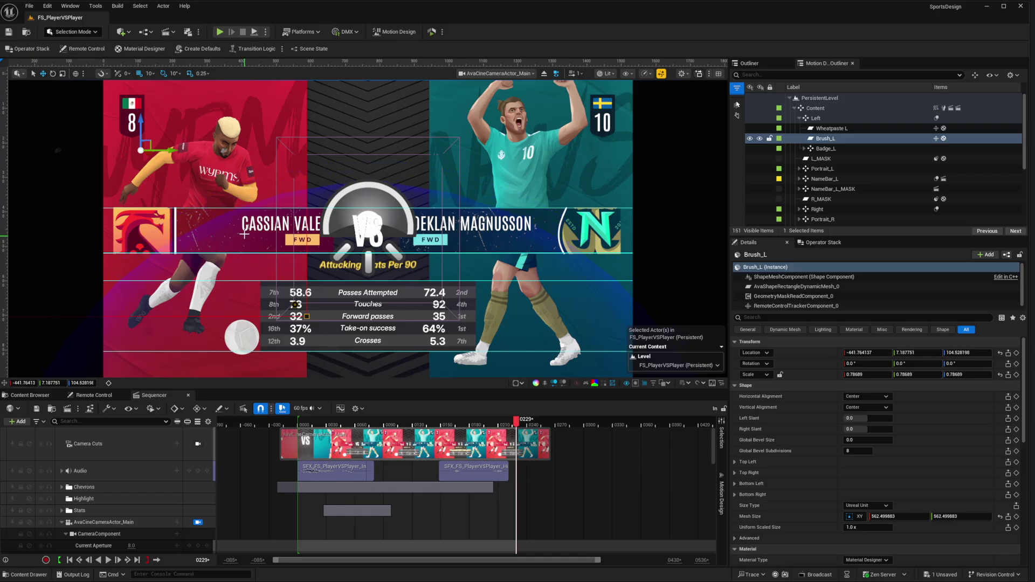
Open Brush_L's material in Material Designer, inspect its Emissive Color layer and close the material window.
scroll(917, 414, "down", 3)
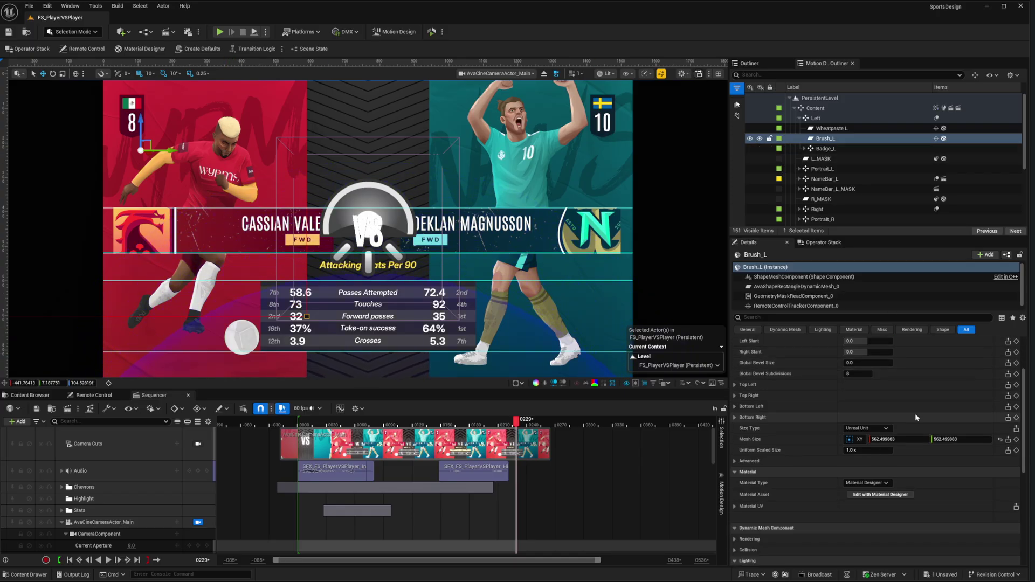
scroll(914, 412, "down", 3)
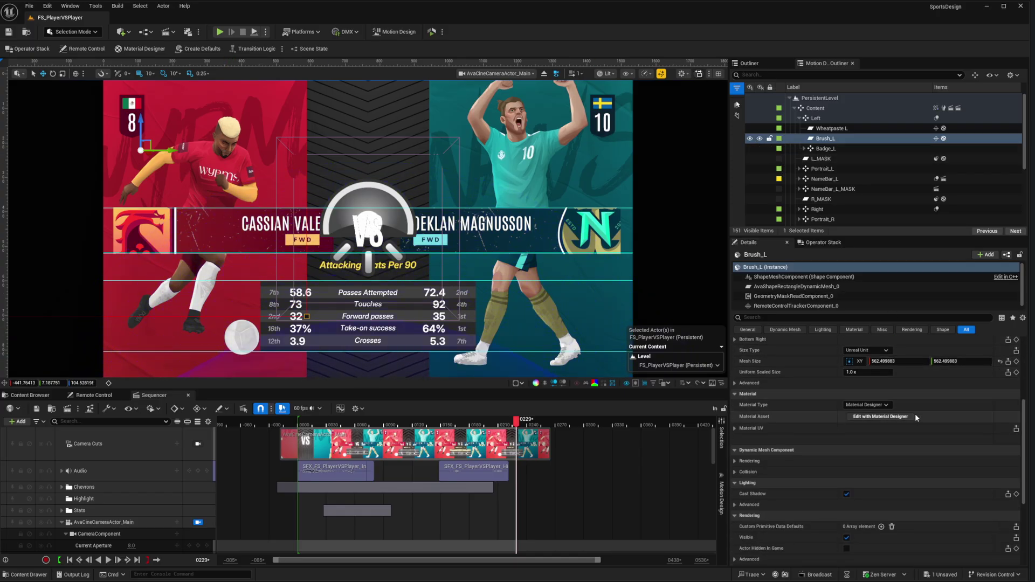
left_click(865, 417)
left_click(497, 257)
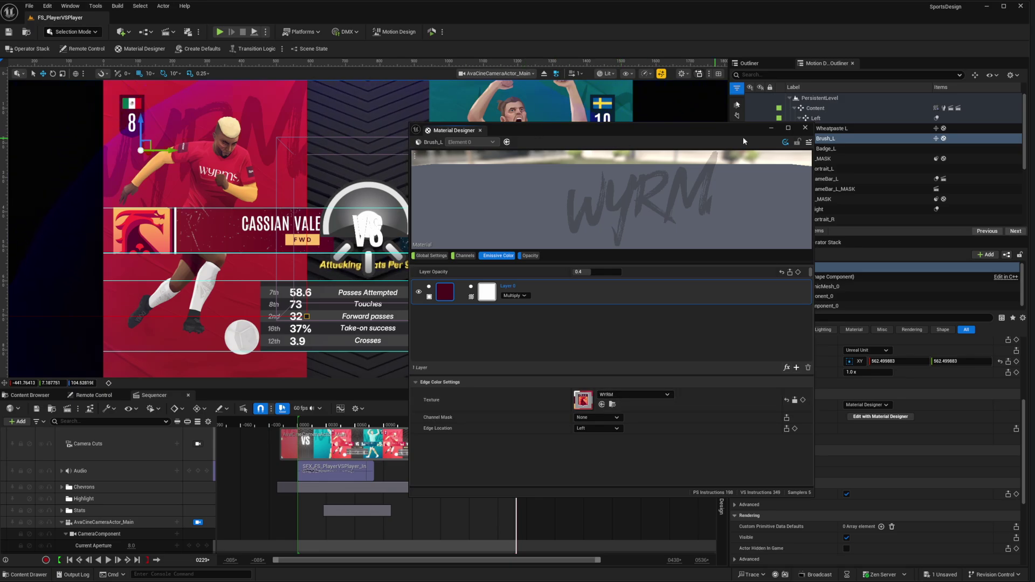
left_click(805, 129)
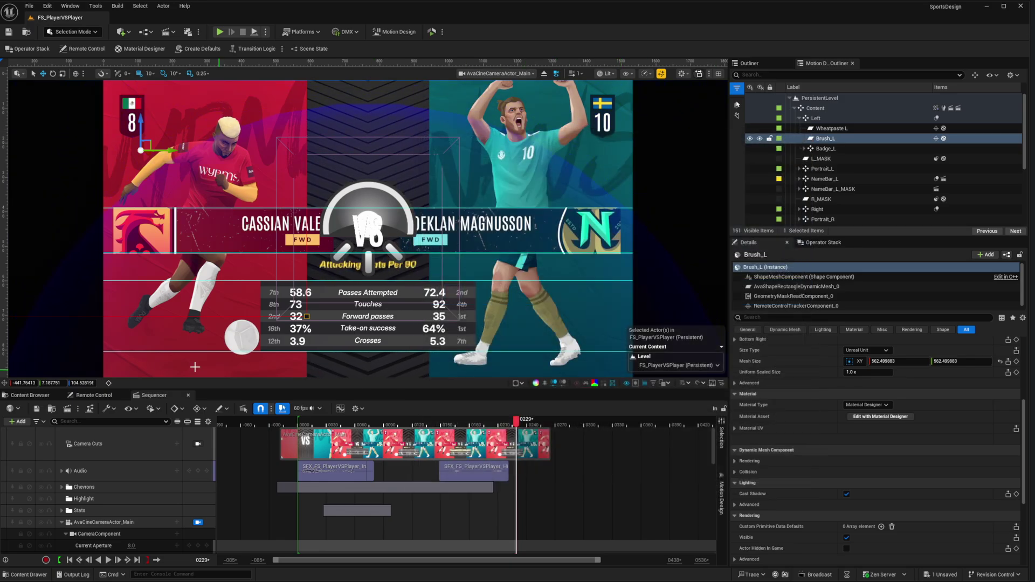
Open the level's Remote Control preset and look through its exposed properties and the full controller list, ending back at Team L.
left_click(97, 396)
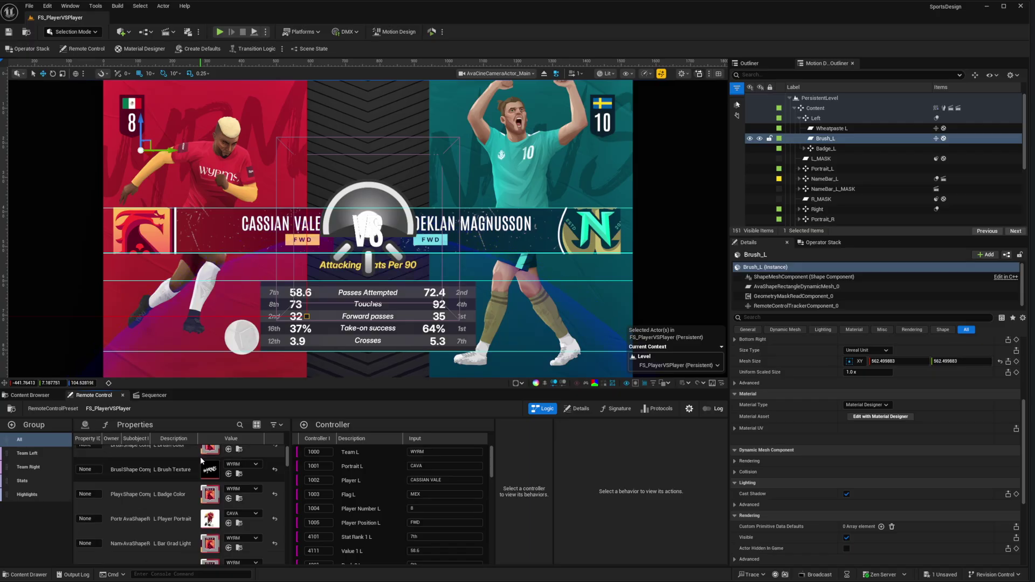
scroll(199, 501, "down", 5)
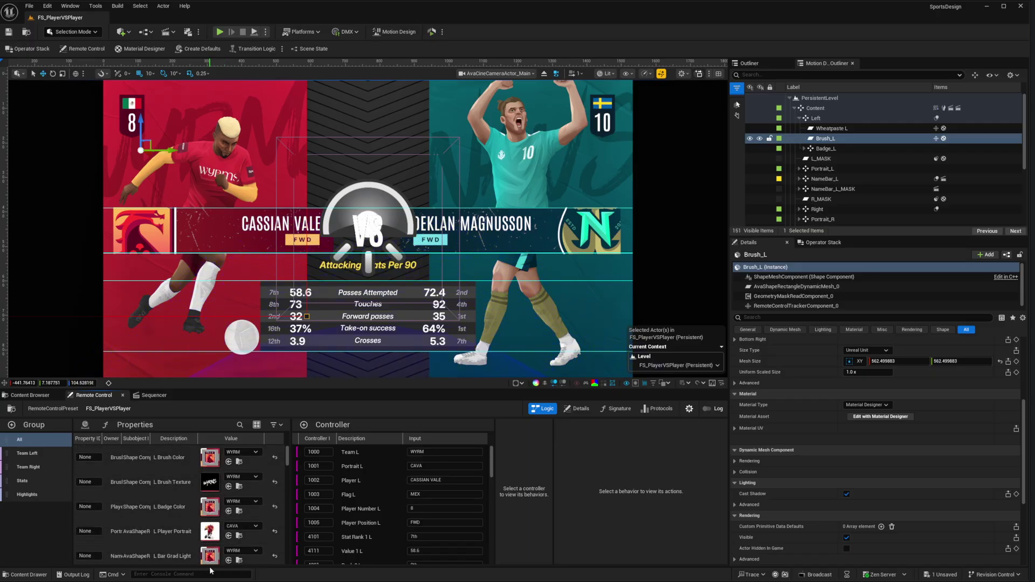
scroll(406, 491, "down", 8)
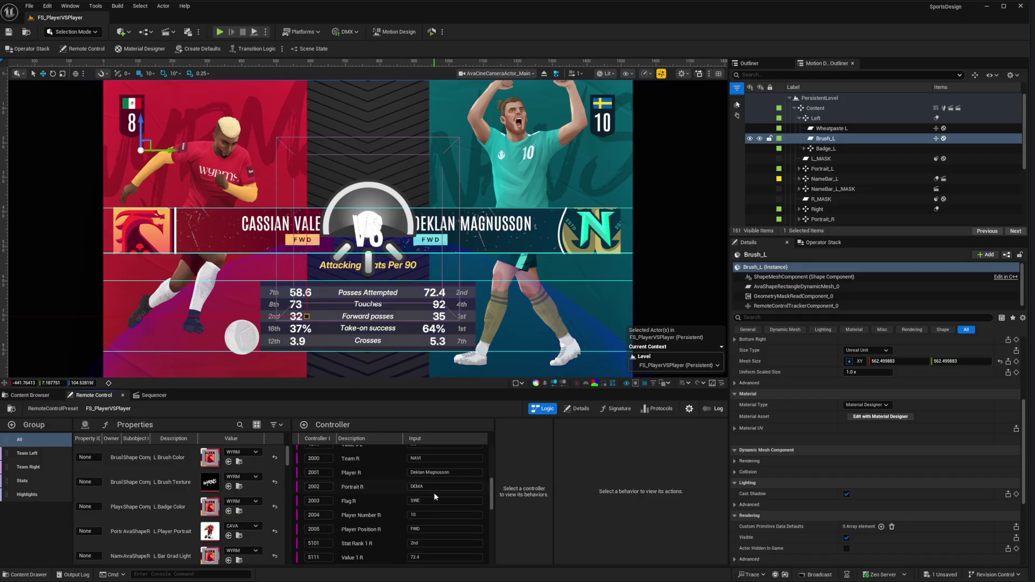
left_click_drag(490, 499, 490, 554)
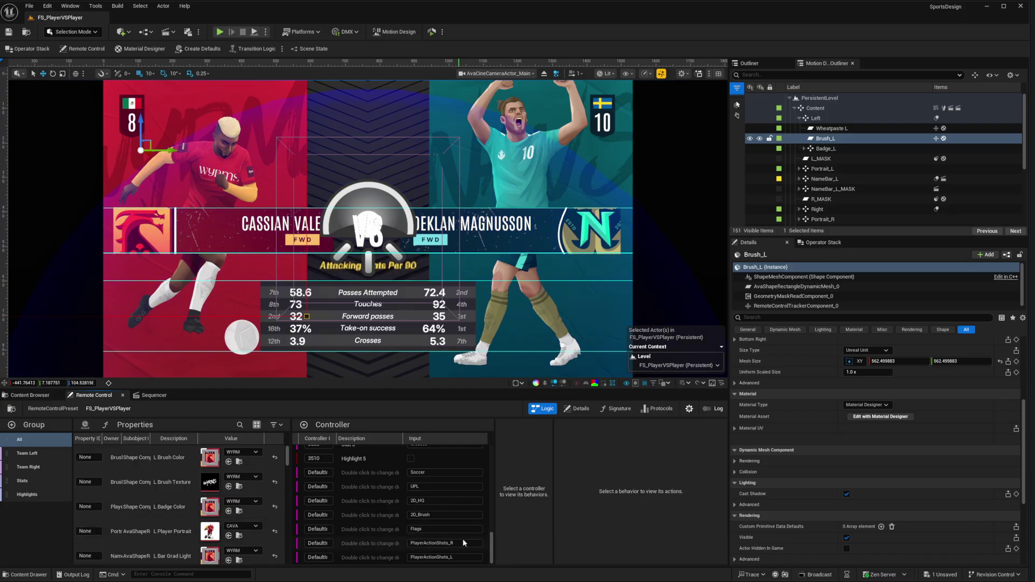
left_click_drag(488, 550, 490, 462)
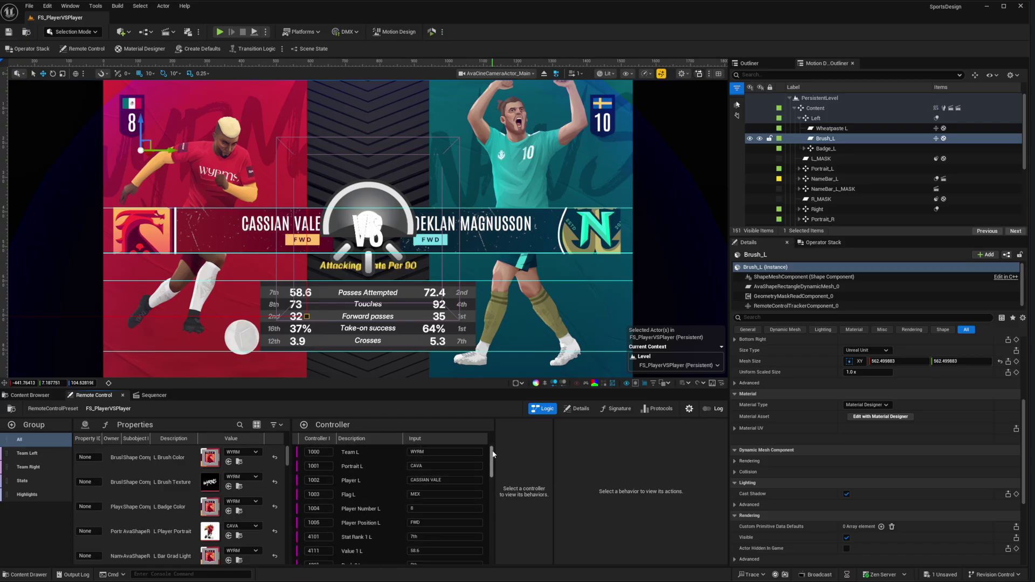
Inspect the behaviors of the Team L, Portrait L and Player L controllers, including the Team L asset path.
left_click(413, 452)
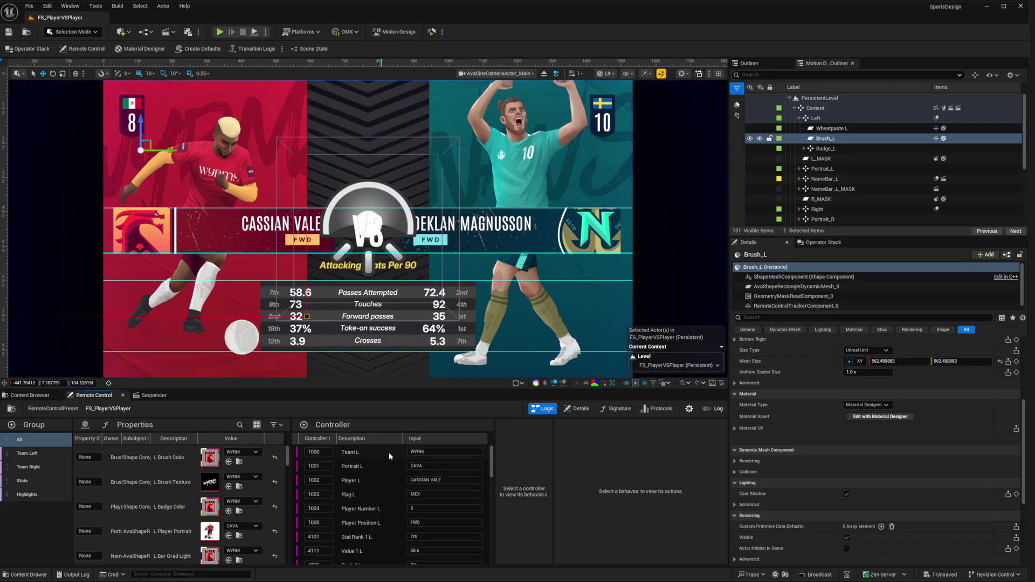
left_click(384, 454)
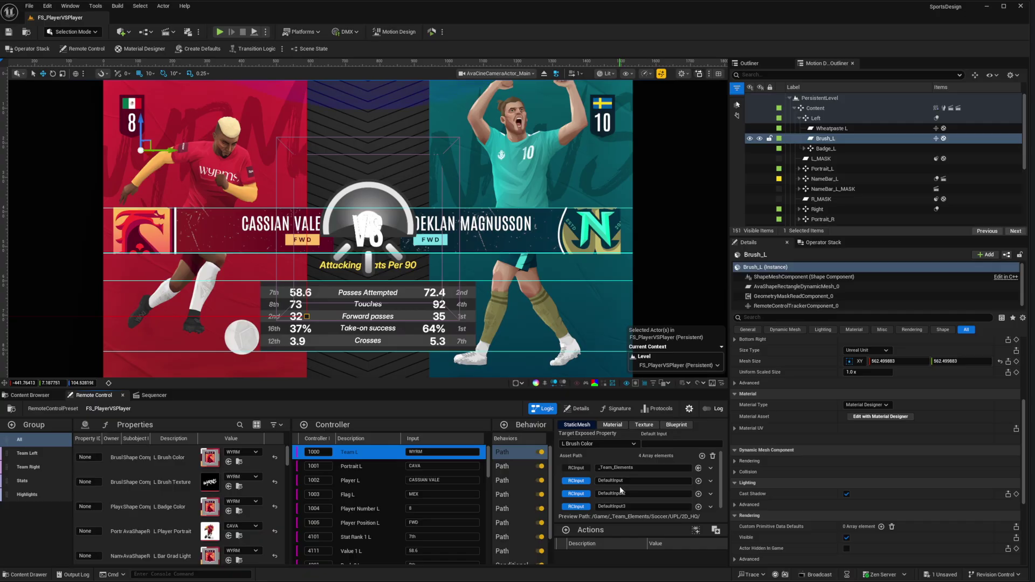
scroll(629, 495, "down", 1)
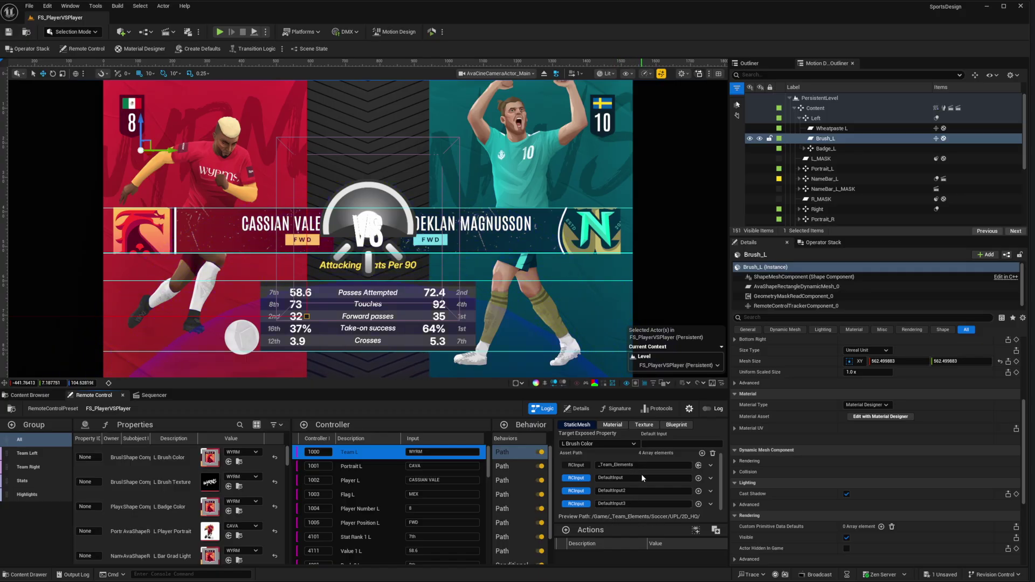
left_click(359, 467)
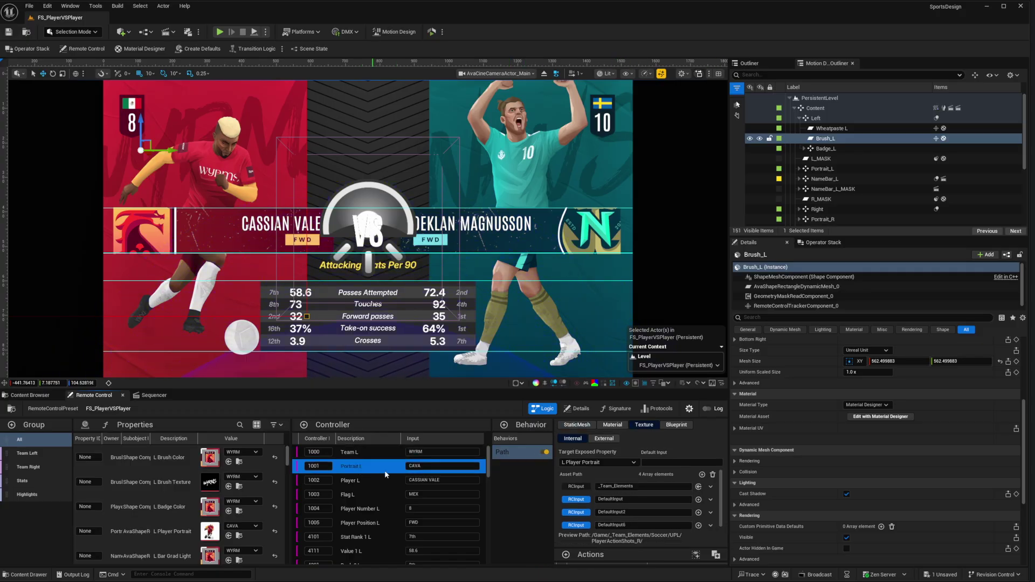
left_click(382, 482)
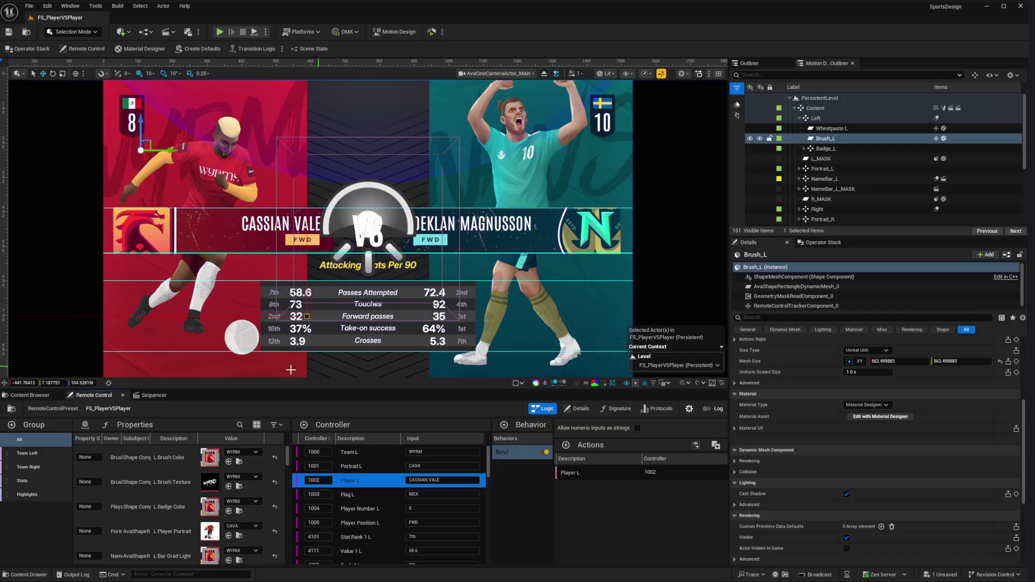
Return to Sequencer, show the Operator Stack and filter the Motion Design Outliner by Type=MotionDesignEffectorActor to select Effector_Chevron_Oscillate.
left_click(154, 396)
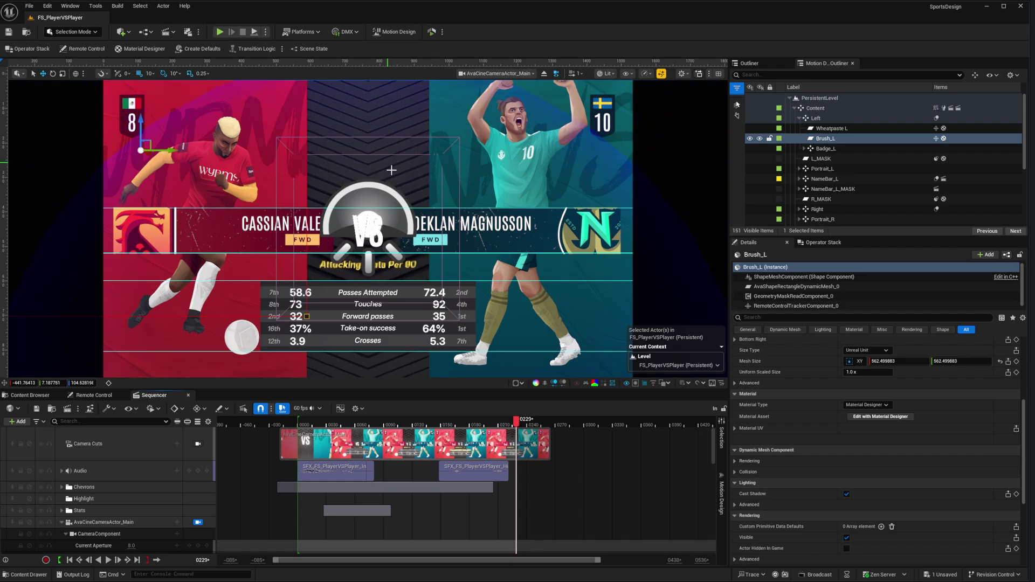
left_click(823, 242)
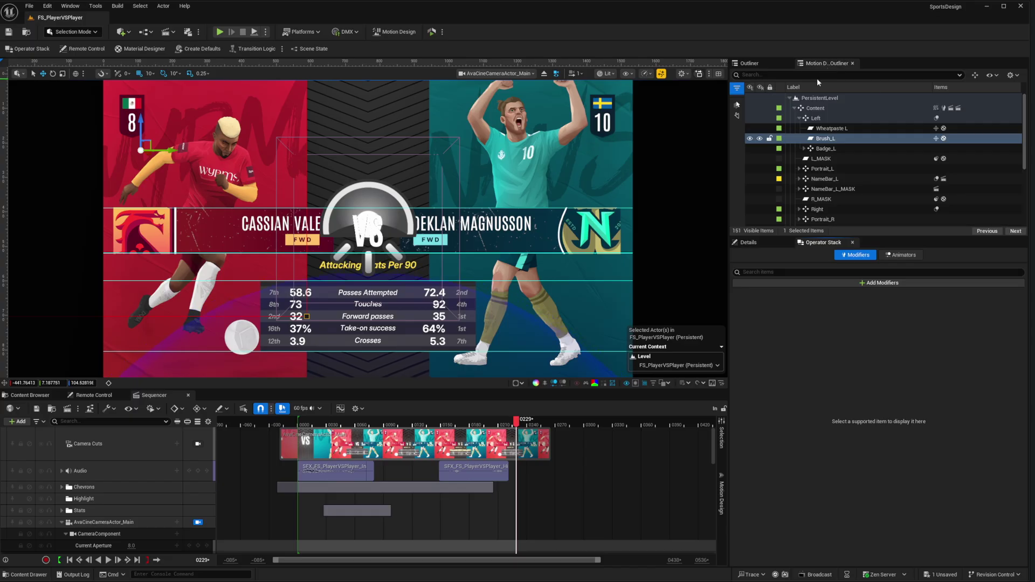
left_click(800, 75)
type("Type=MotionDesignEffectorActor")
left_click(837, 148)
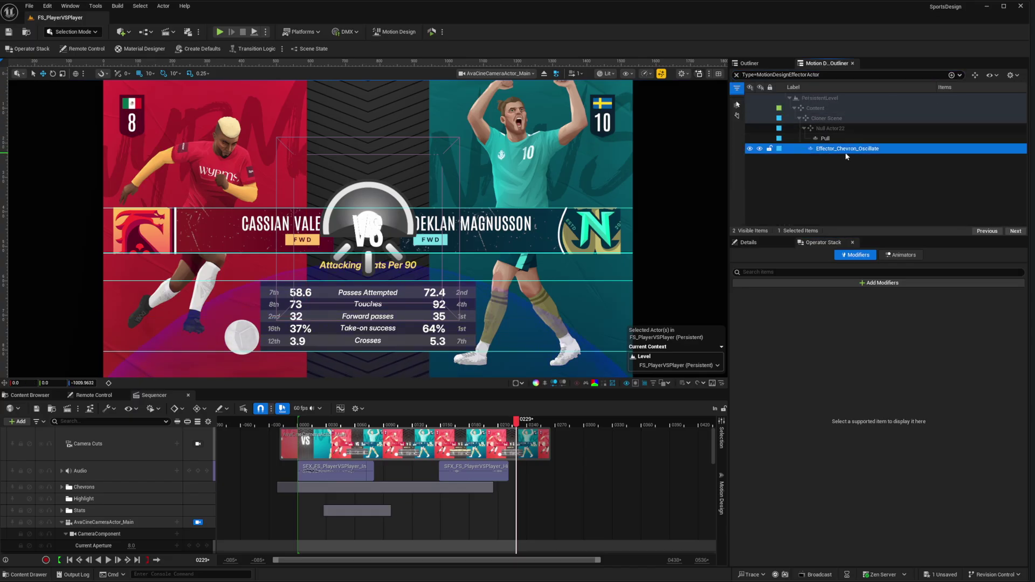
Select the Pull effector to show its Sequencer tracks, and display the animators of Effector_Chevron_Oscillate.
left_click(825, 138)
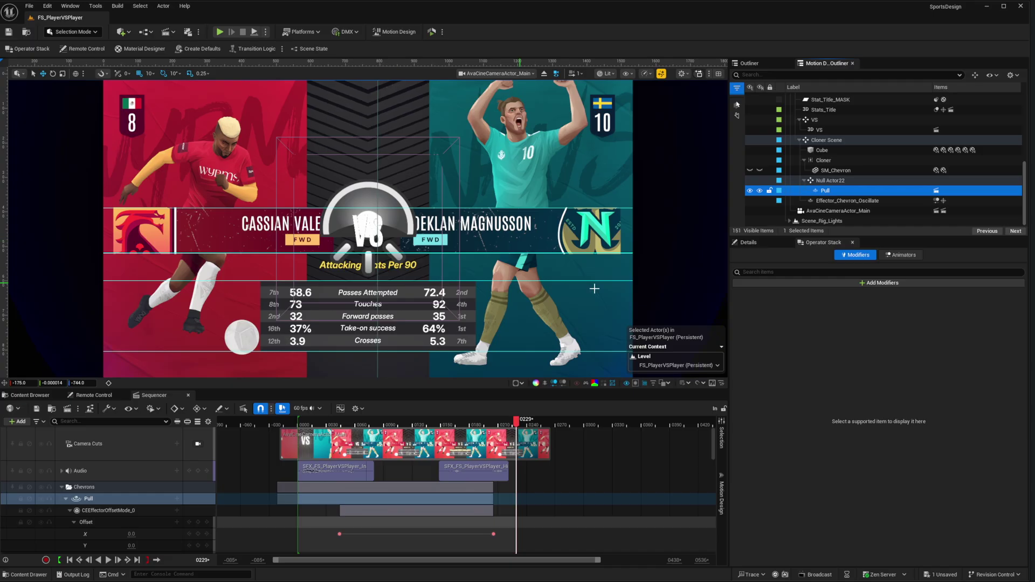
left_click(900, 255)
left_click(830, 200)
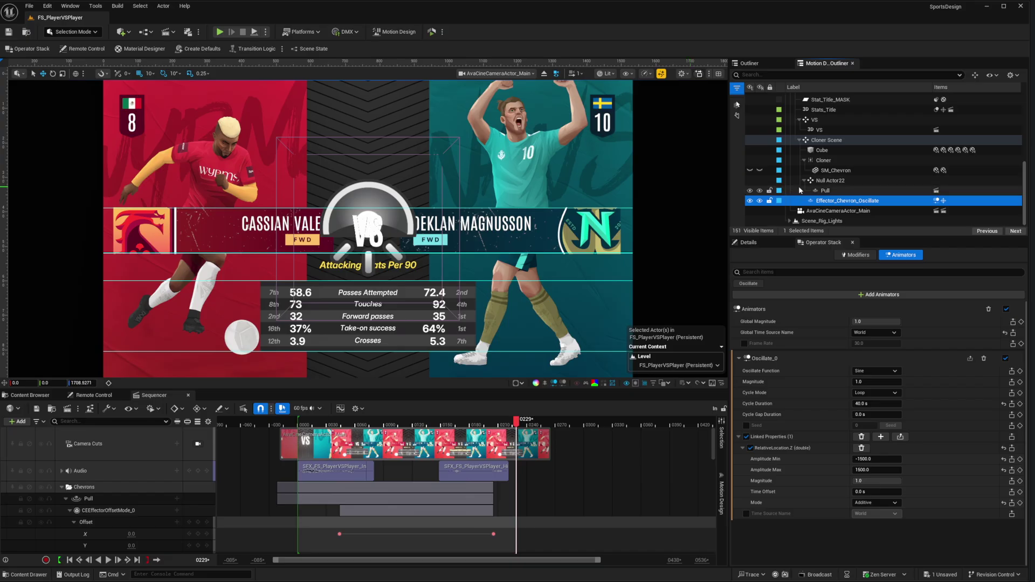
View SM_Chevron's details, and examine Effector_Chevron_Oscillate's effector settings and its Oscillate animator.
left_click(830, 171)
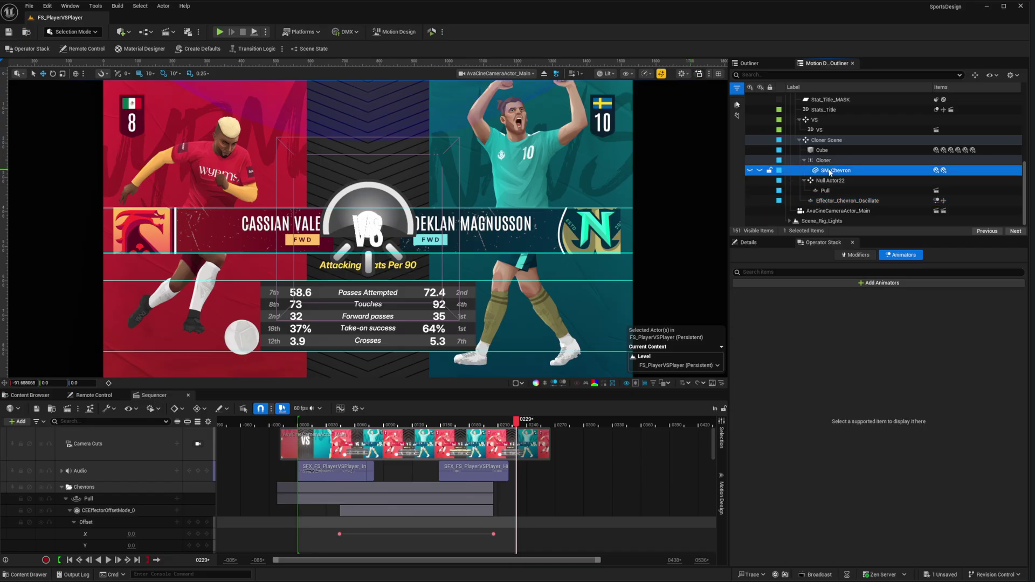
left_click(766, 242)
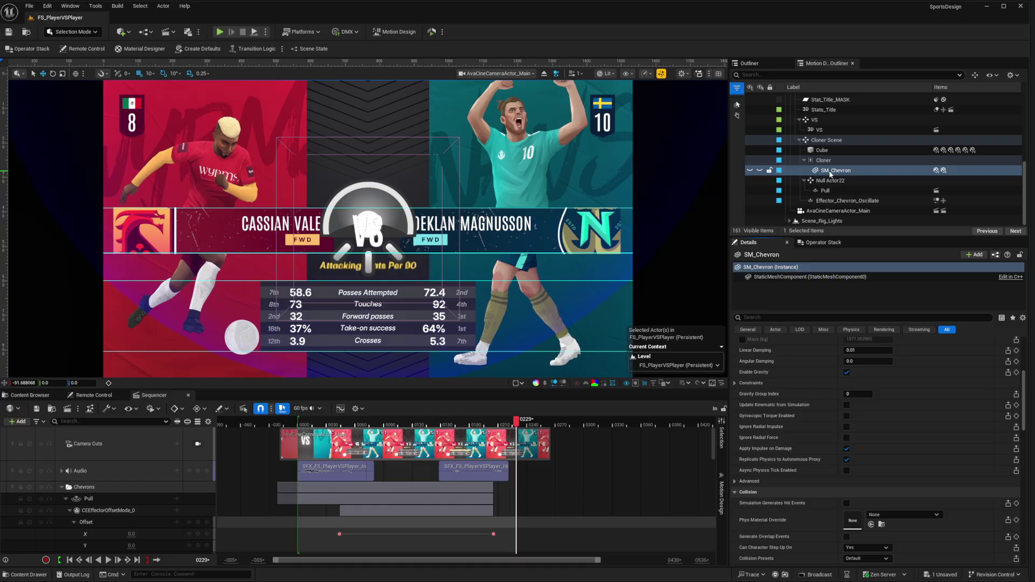
left_click(843, 201)
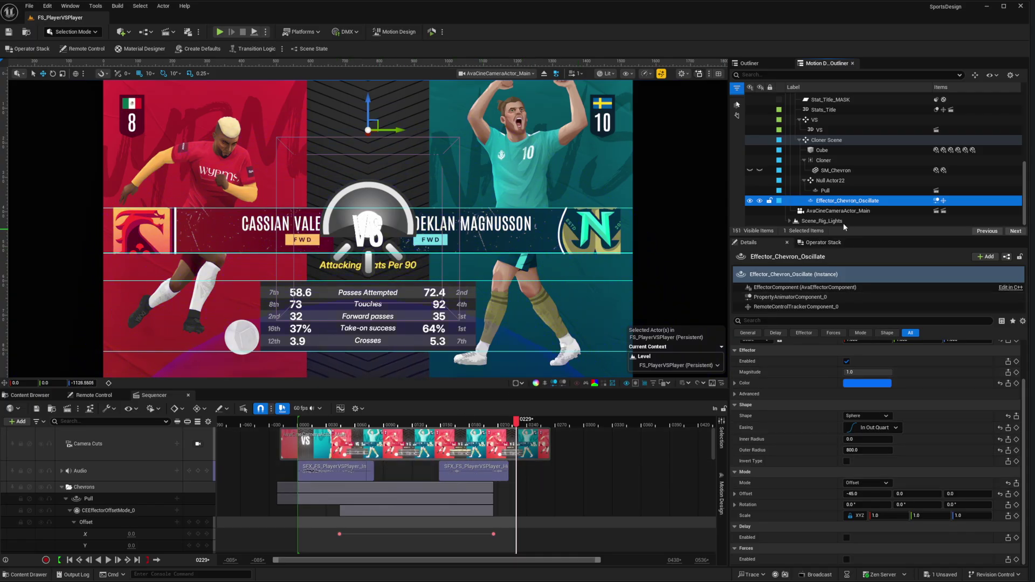
left_click(823, 243)
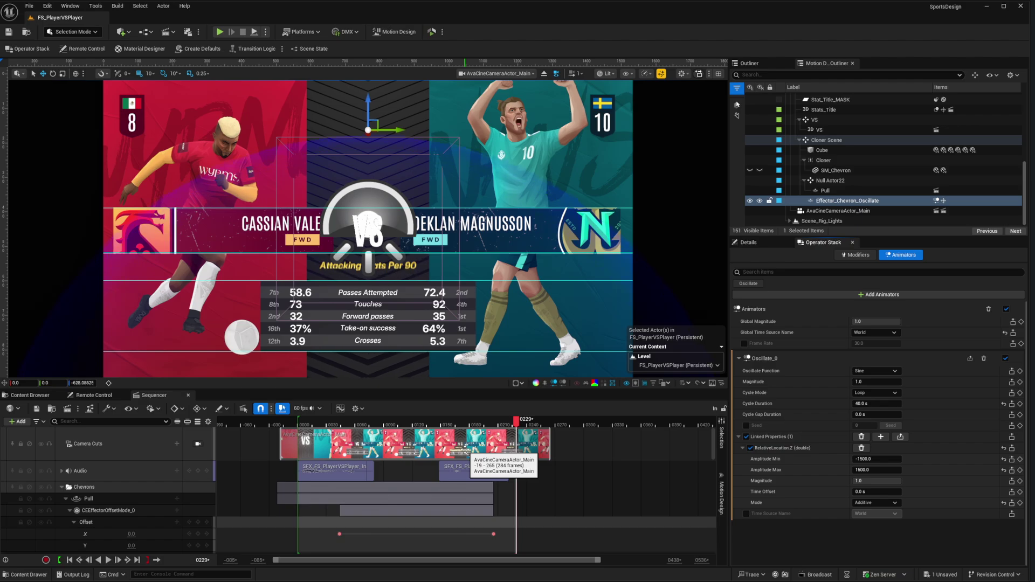
Reset the Content Browser filters, clear the Player search and open Rundown_FullScreens from the _Rundowns folder.
left_click(29, 395)
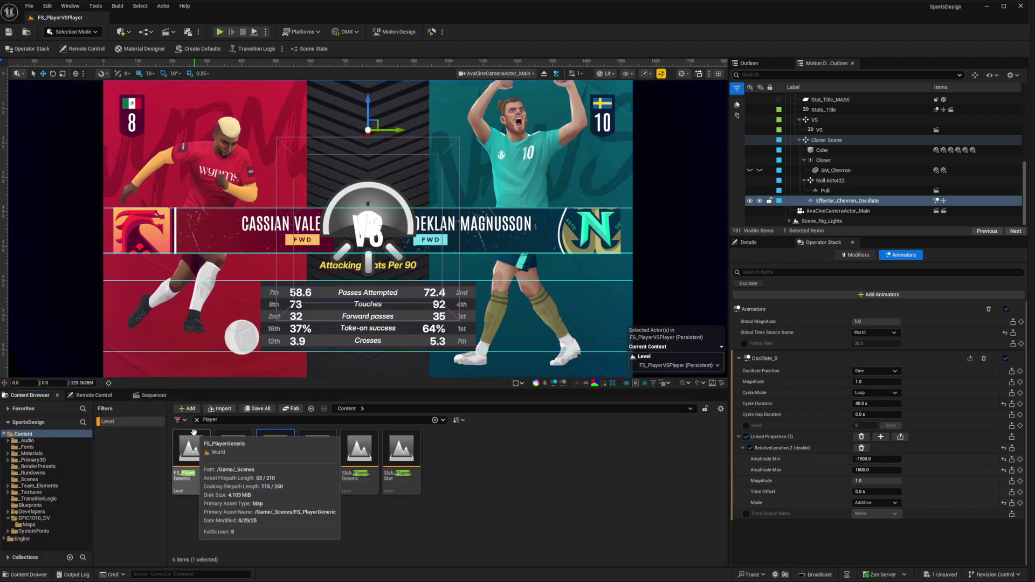
left_click(178, 420)
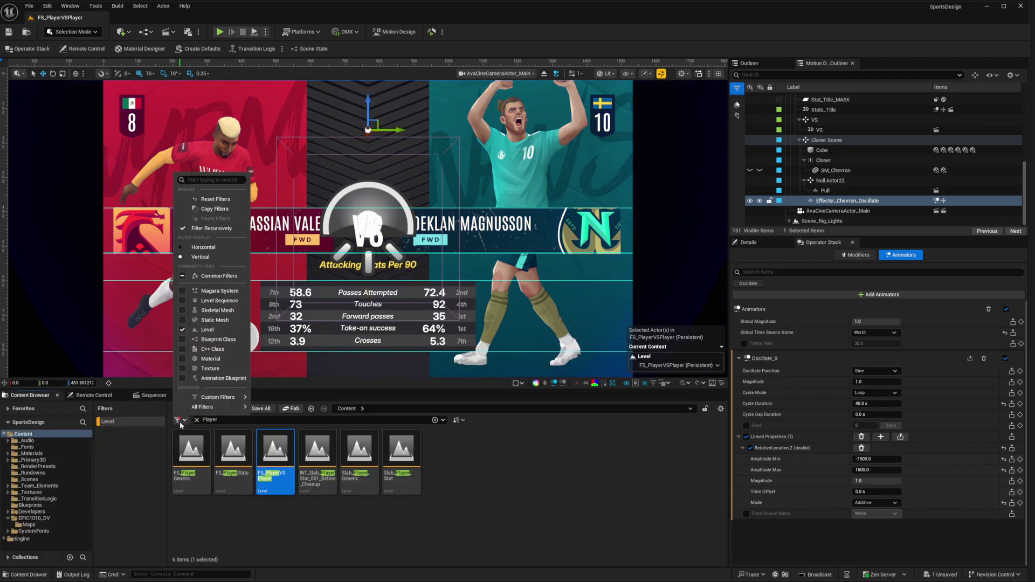
left_click(202, 200)
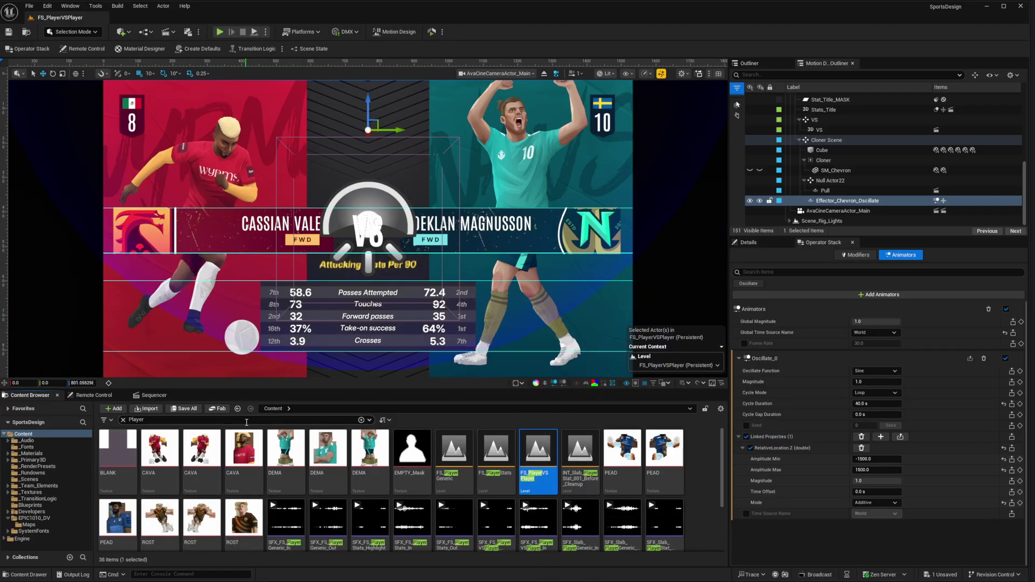
left_click(124, 420)
double_click(329, 453)
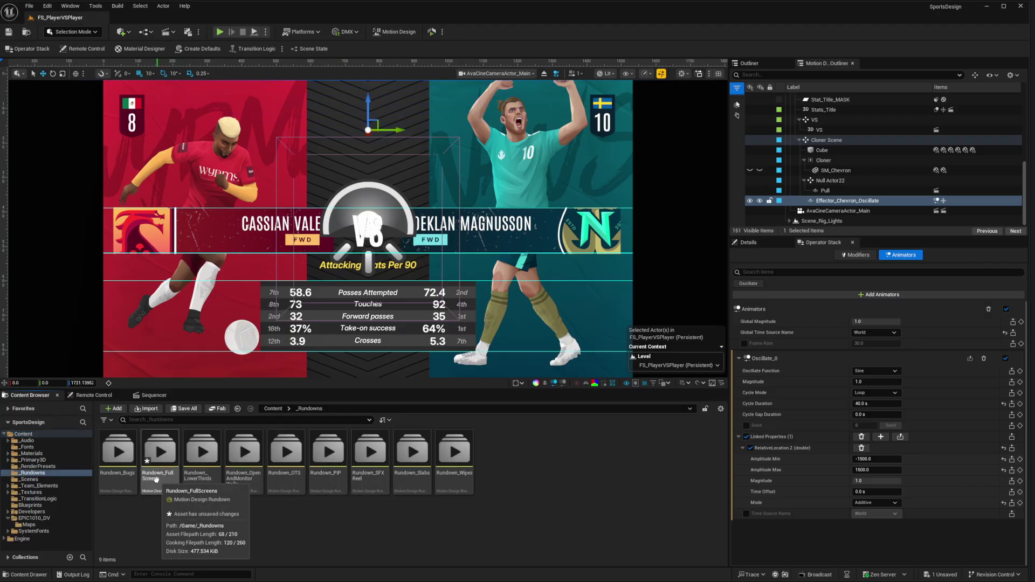
double_click(158, 451)
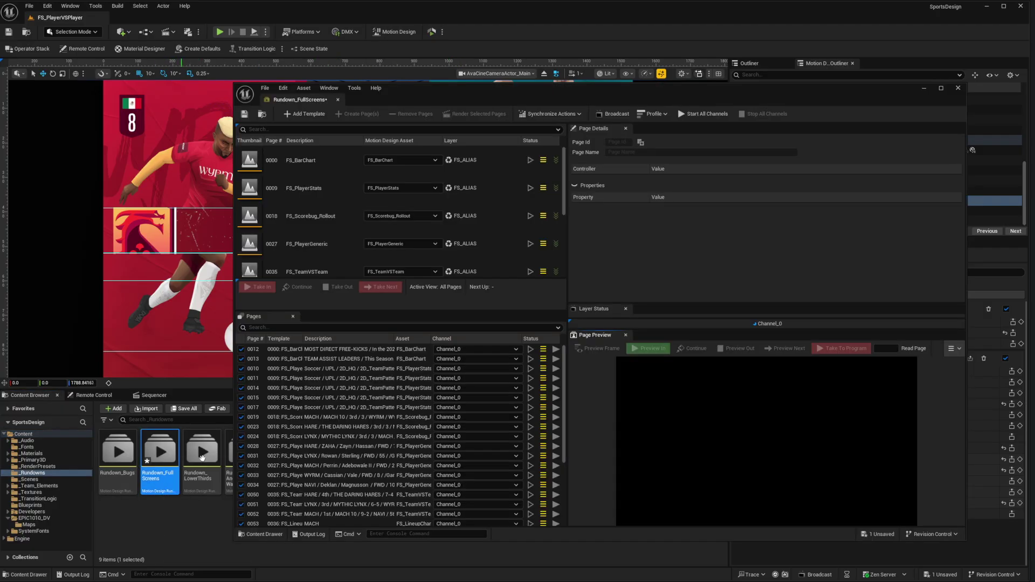
Preview page 0011 of the rundown, widen the page list's Template column and take the page out of preview.
left_click(322, 379)
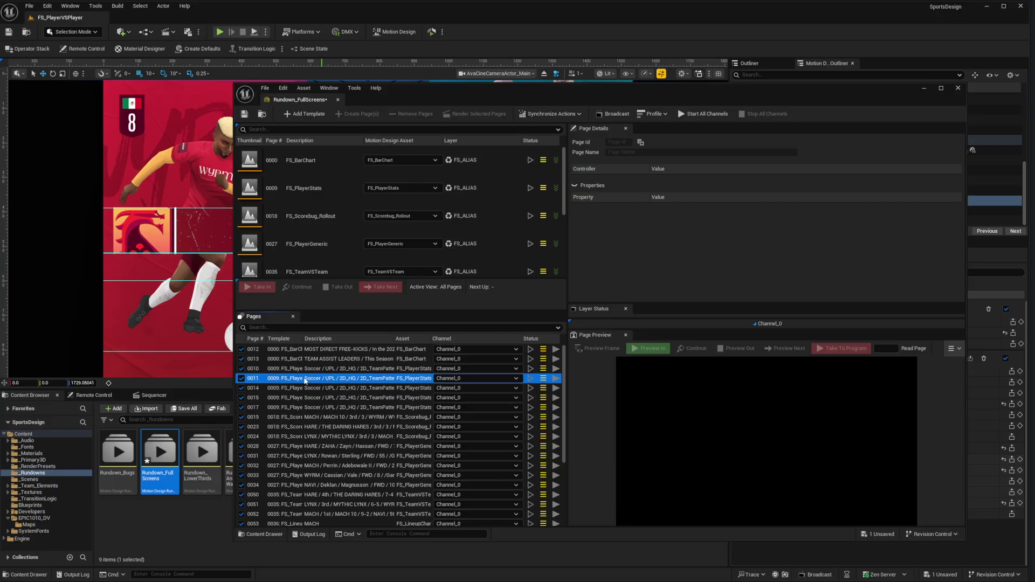
left_click(651, 349)
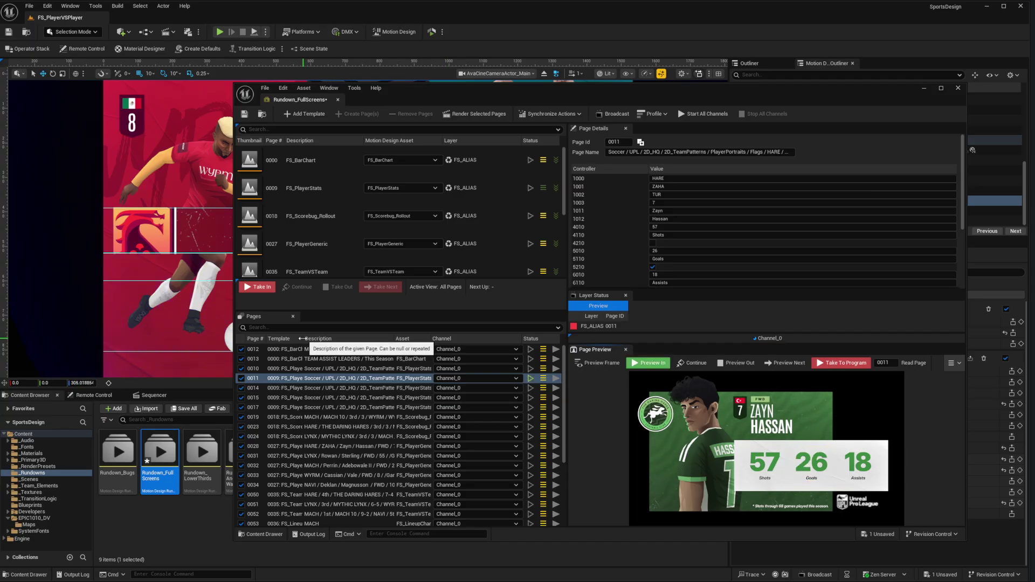
left_click_drag(302, 338, 374, 342)
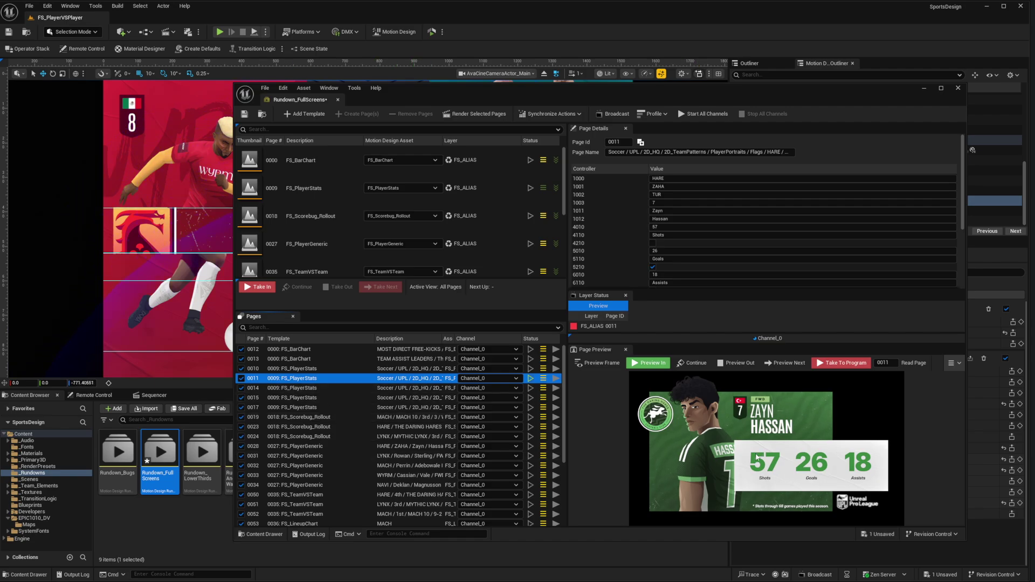
left_click(740, 363)
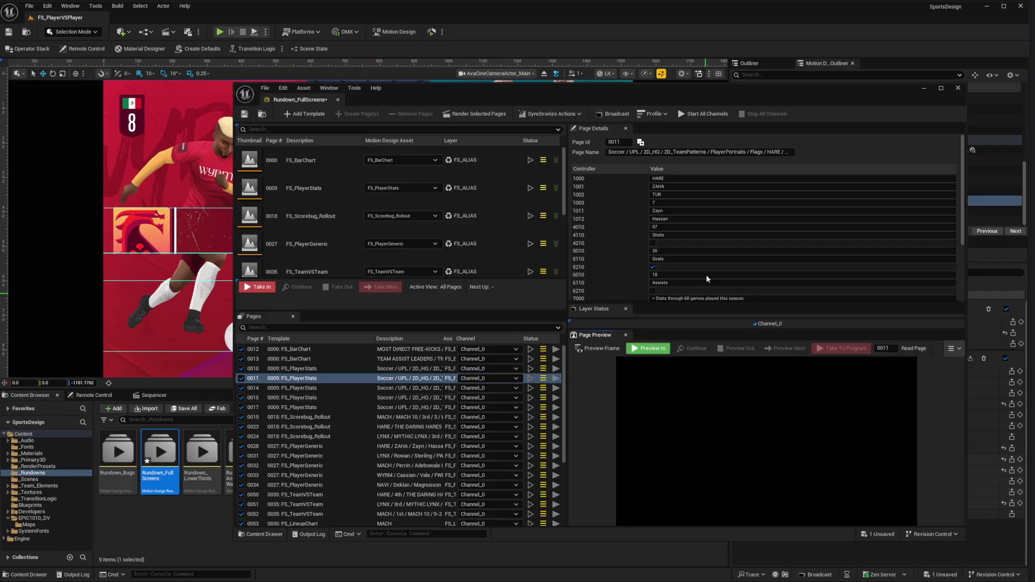
Move the rundown window aside to uncover the level editor, and open the _Scenes folder in the Content Browser.
left_click_drag(300, 99, 837, 210)
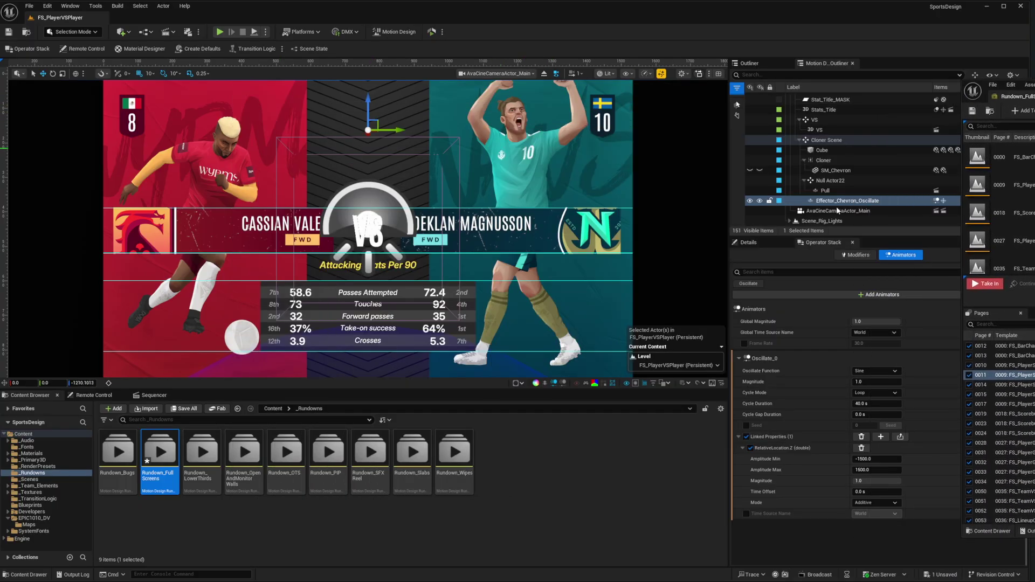
left_click(273, 409)
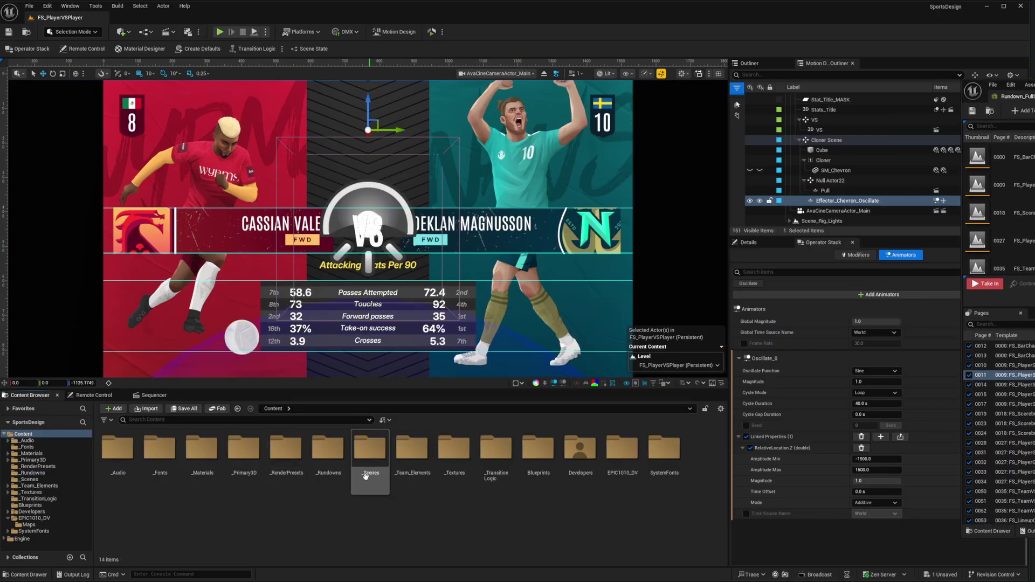
double_click(369, 450)
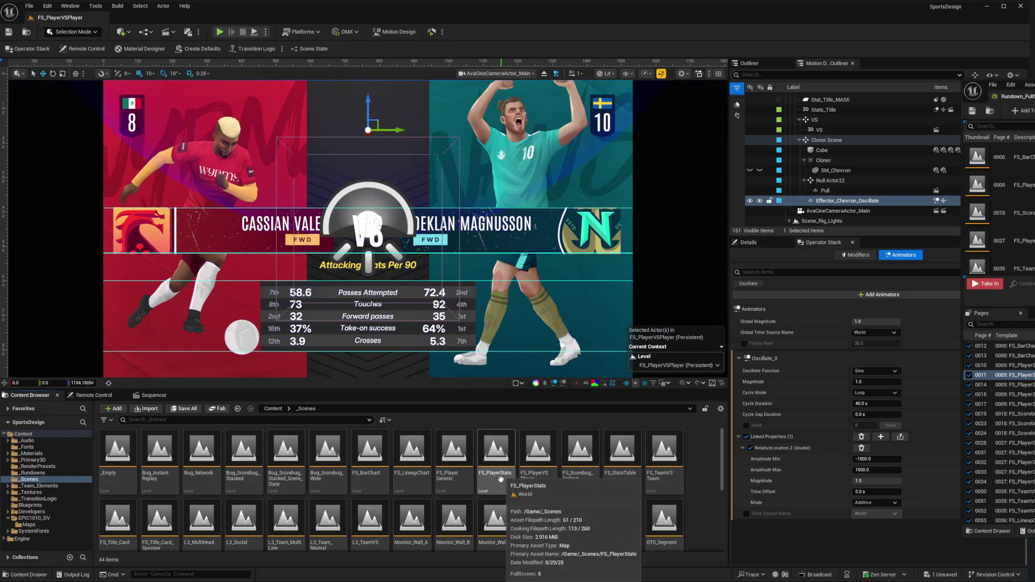
Open the FS_PlayerStats level without saving the changed rundown, and play its Out sequence in Sequencer.
double_click(488, 458)
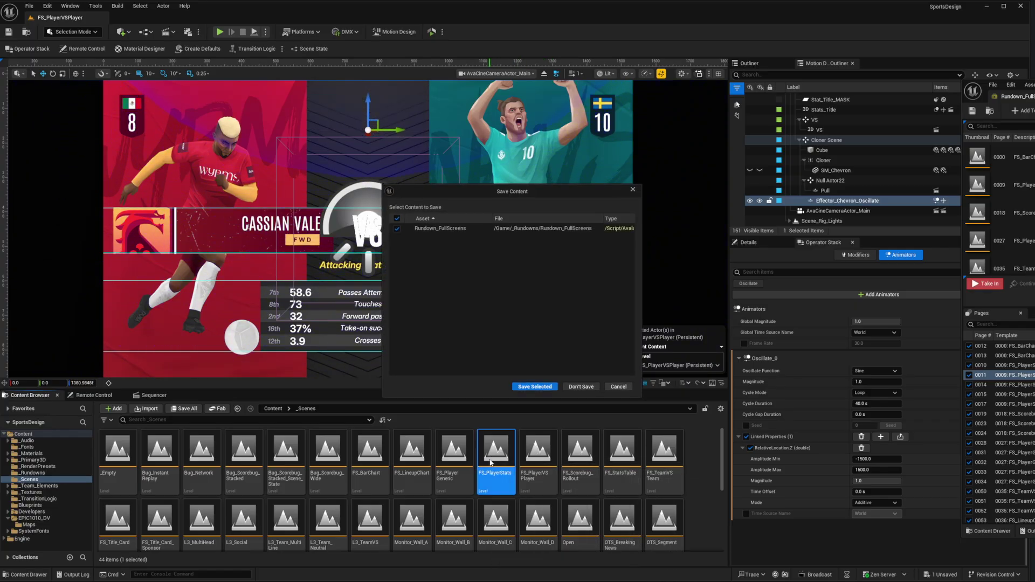
left_click(578, 387)
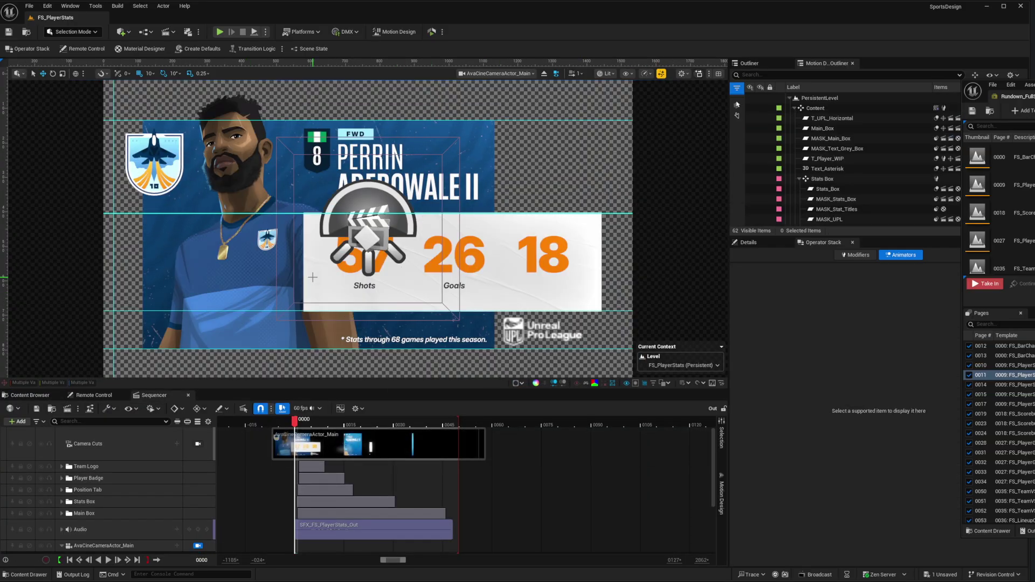
scroll(320, 474, "down", 3)
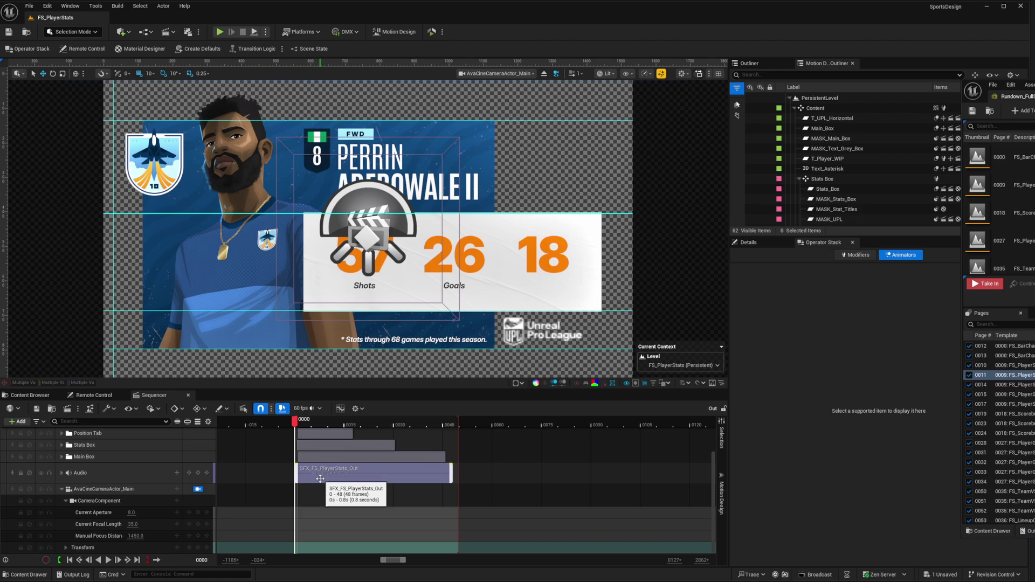
scroll(300, 503, "up", 2)
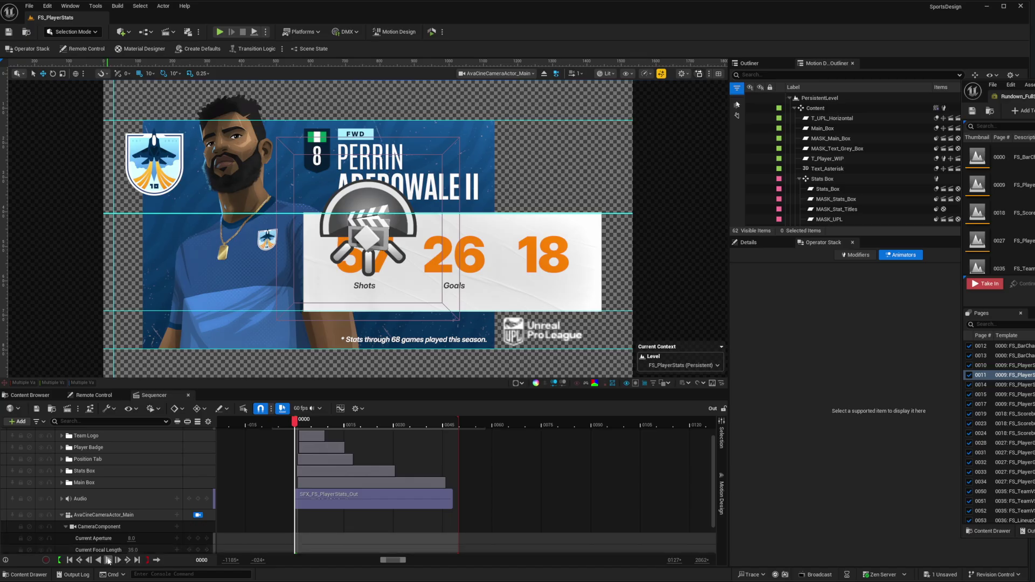
left_click(117, 562)
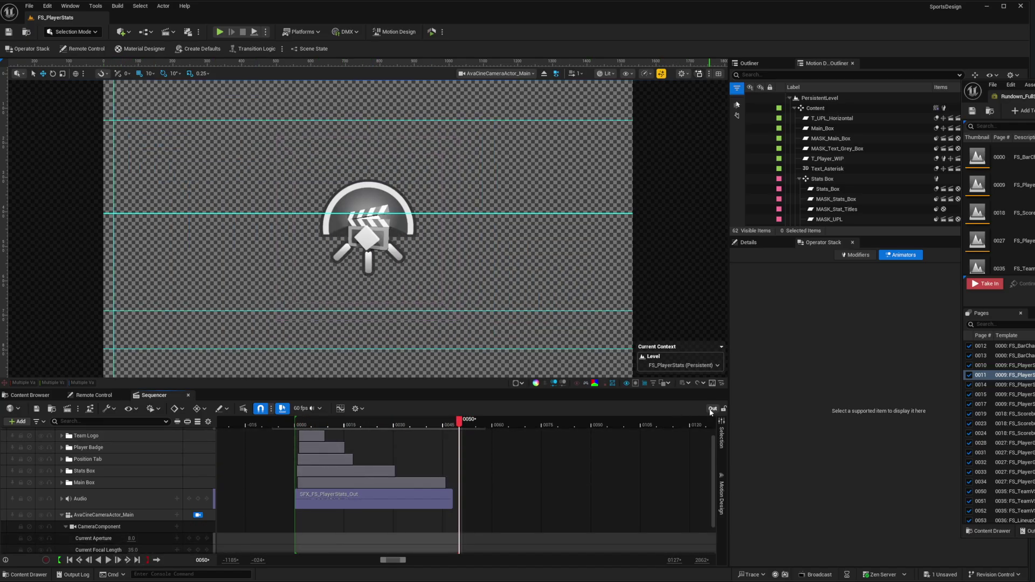
Load the In sequence from the level's Motion Design sequence list, play it through and show the list again.
left_click(720, 494)
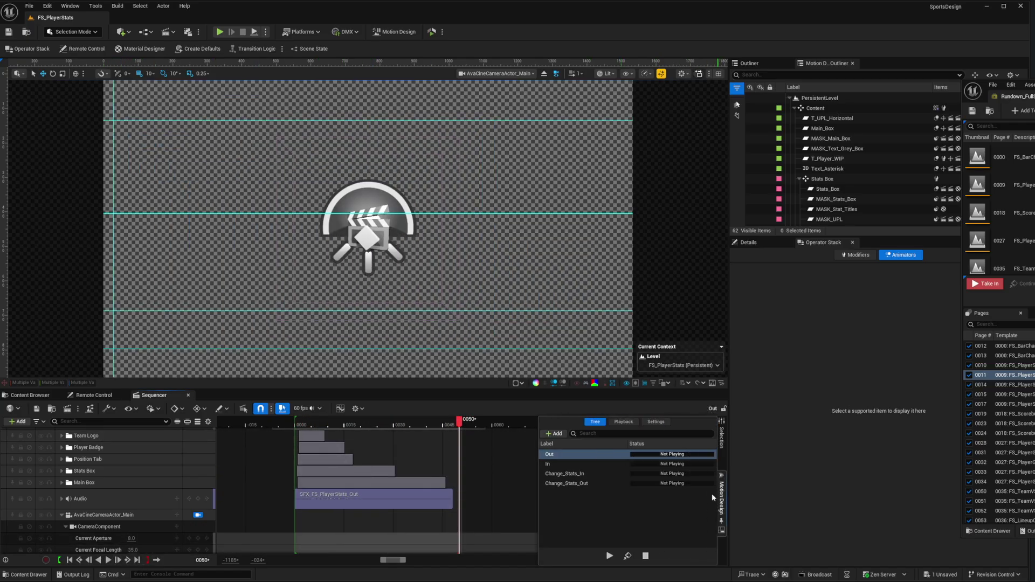
double_click(548, 464)
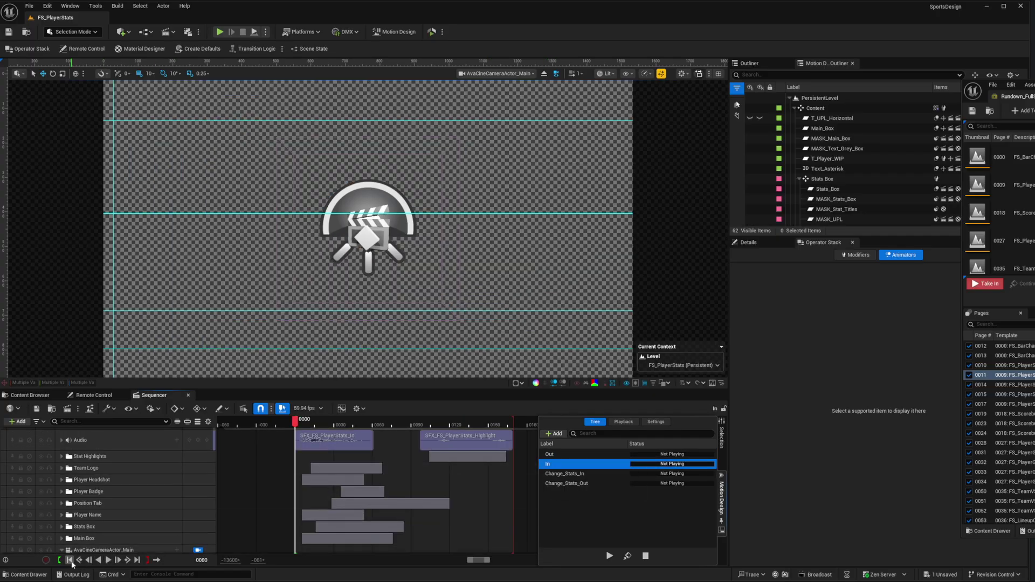
left_click(107, 560)
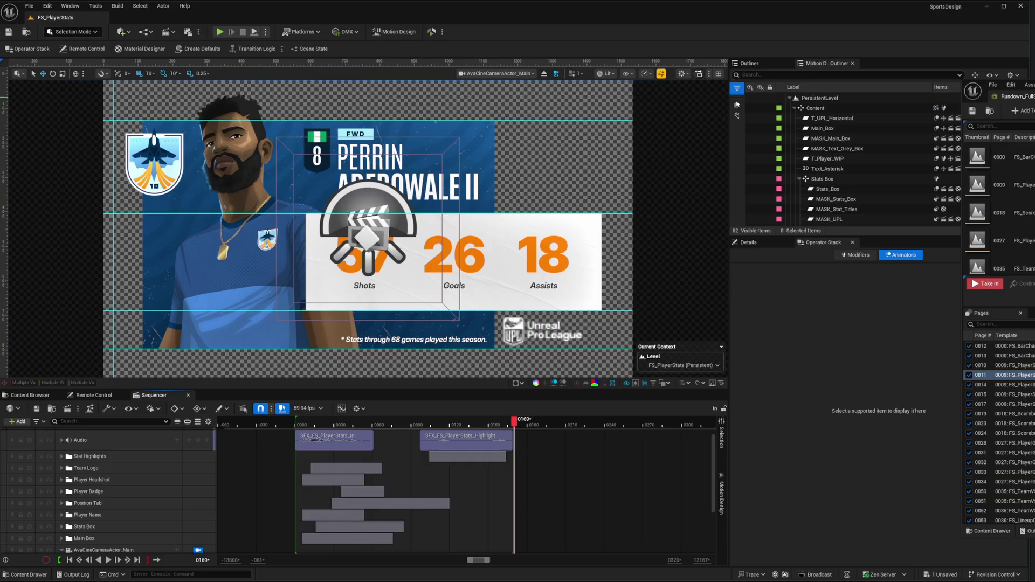
left_click(721, 496)
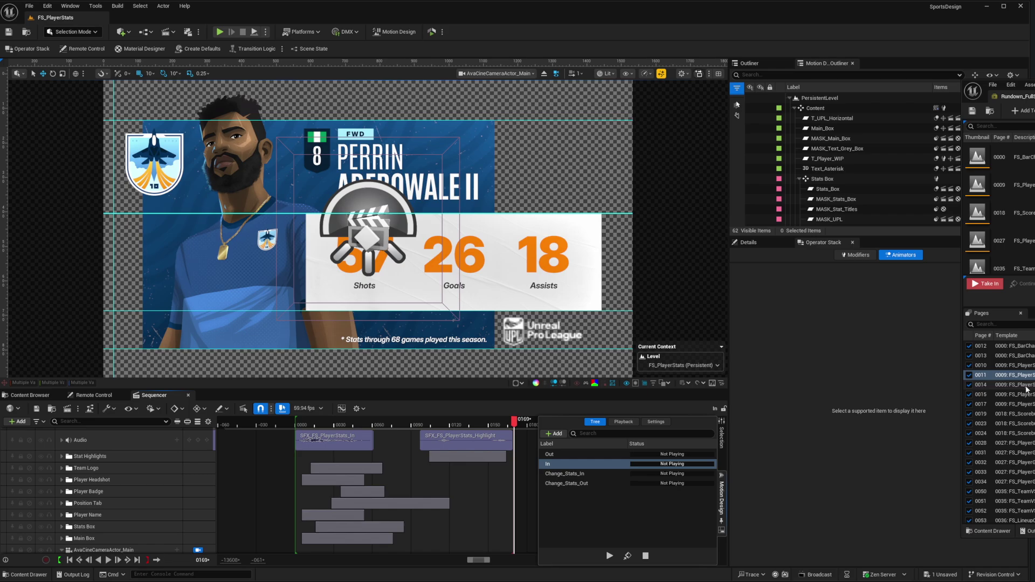
Bring the Rundown_FullScreens window back over the level editor and preview page 0010.
left_click_drag(1009, 381, 552, 377)
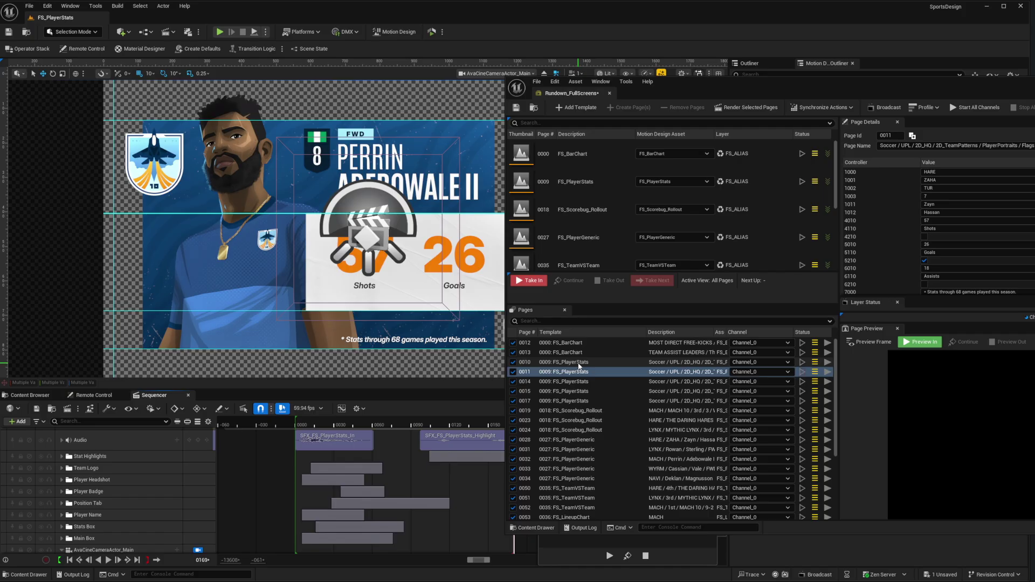
left_click(535, 363)
left_click(908, 343)
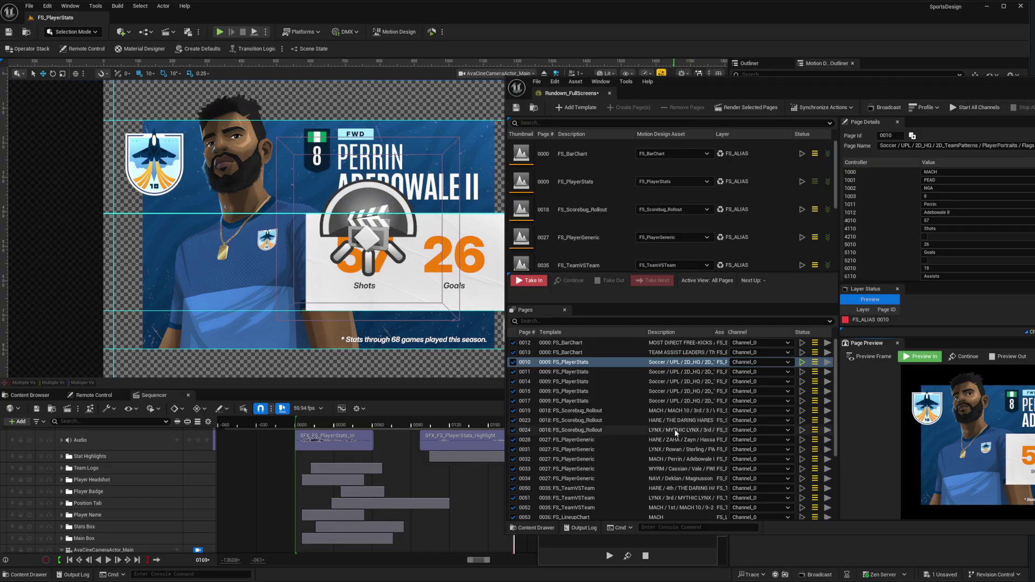
Reposition the rundown window to show its whole page preview, preview page 0011 as the next page, and minimize the window.
left_click_drag(869, 86, 1033, 121)
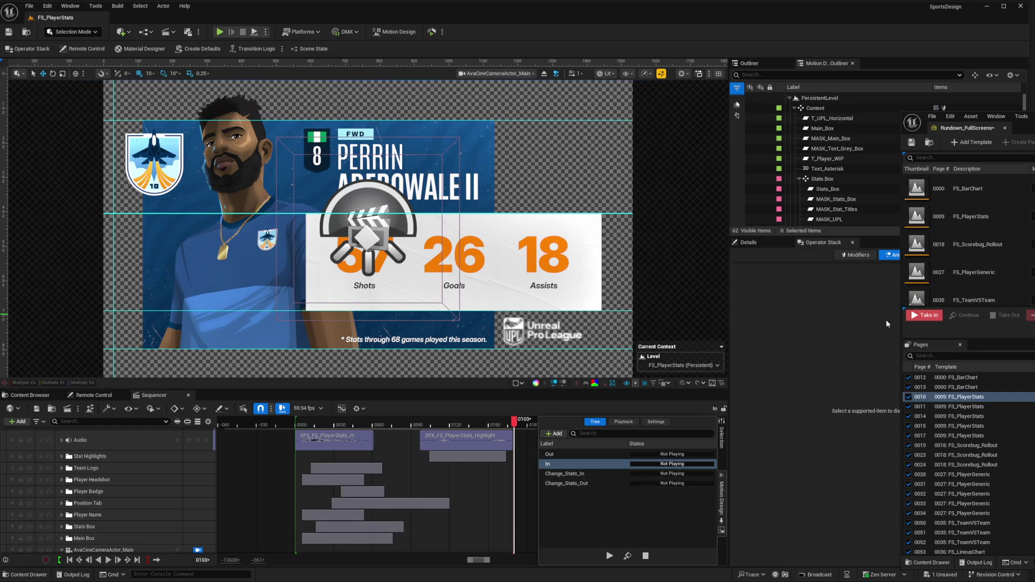
left_click_drag(1022, 127, 306, 85)
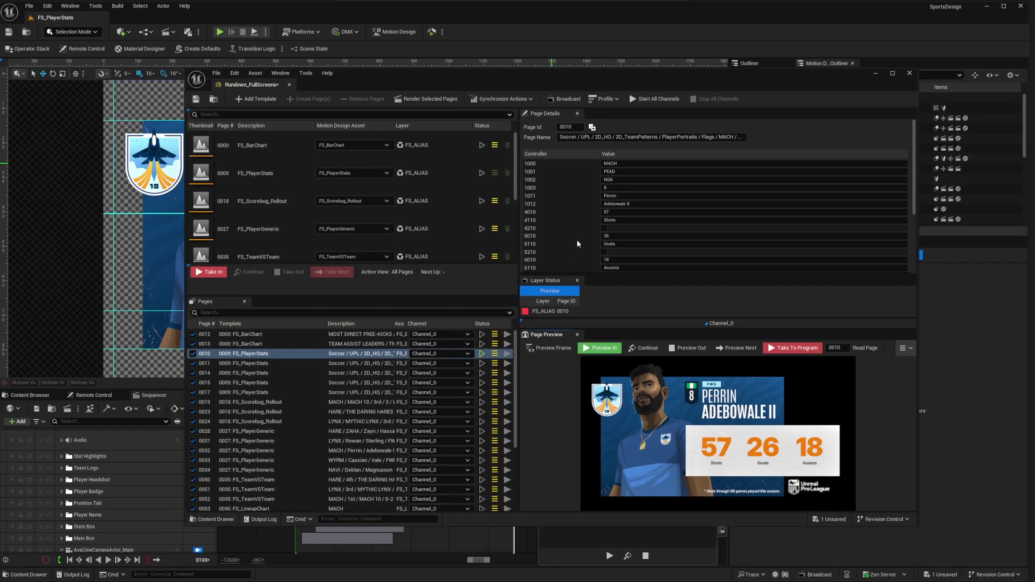
left_click(737, 348)
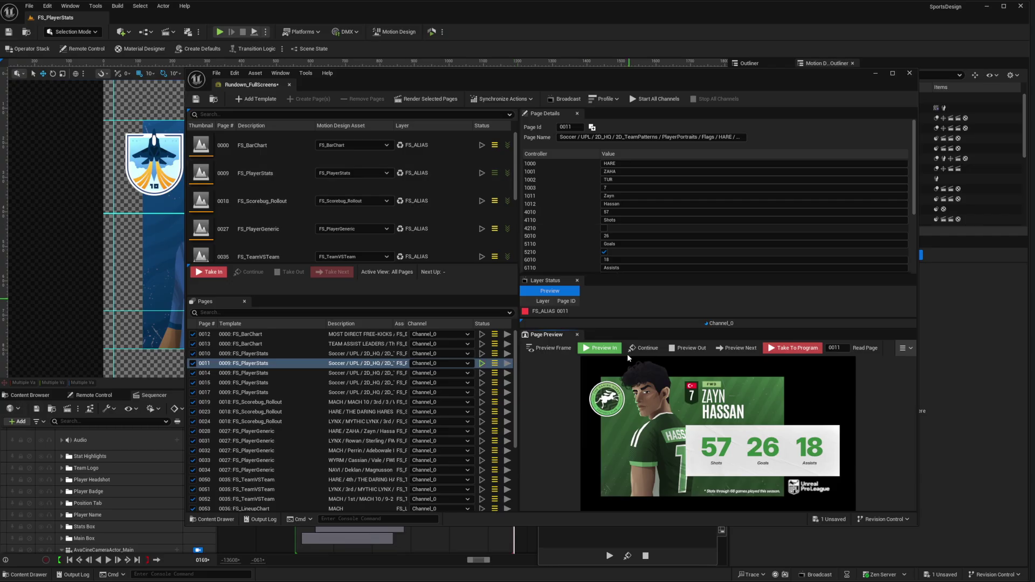
left_click(875, 73)
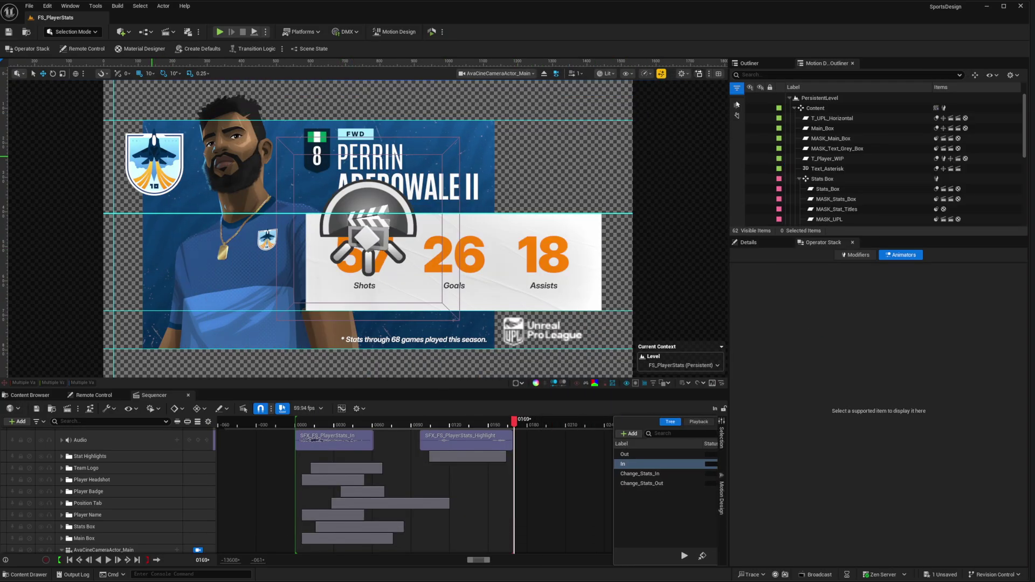
Select MASK_Main_Box in the Motion Design outliner and view the FS_PlayerStats Remote Control preset's properties and controllers.
left_click(825, 138)
left_click(845, 139)
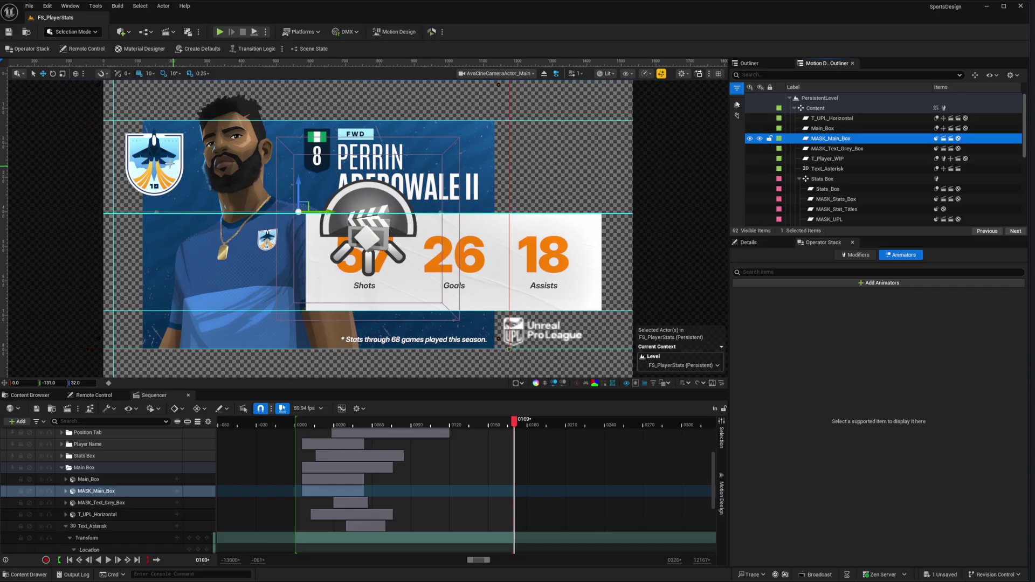
left_click(89, 395)
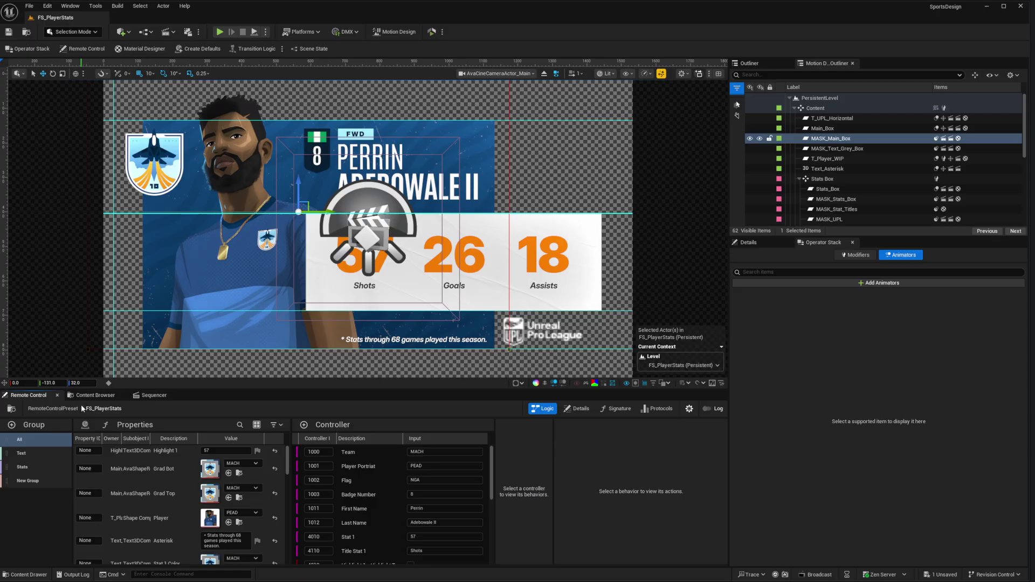
Return to the In sequence in Sequencer and look through its Main Box, player and audio tracks.
left_click(153, 395)
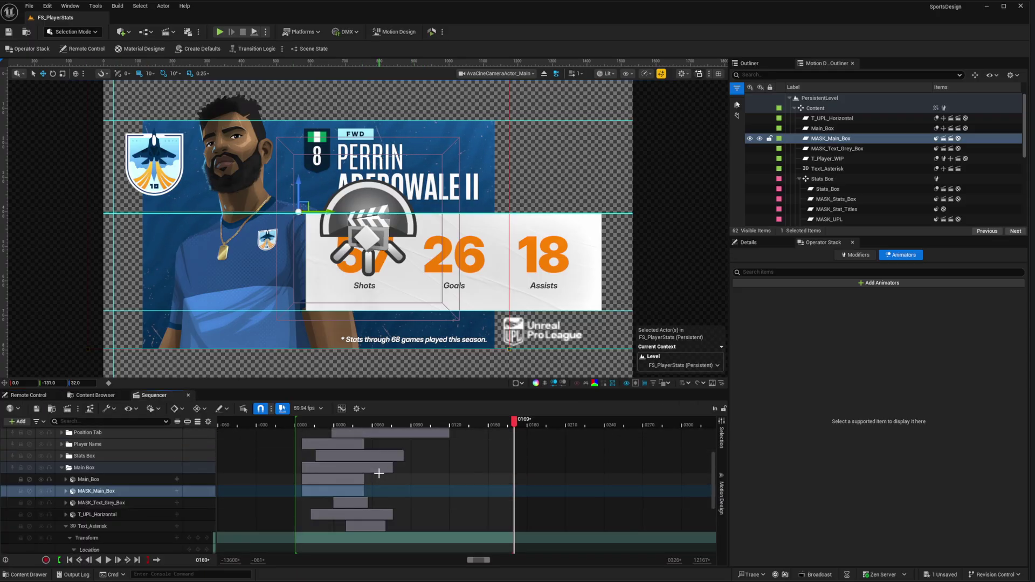
scroll(122, 506, "down", 3)
scroll(130, 521, "up", 8)
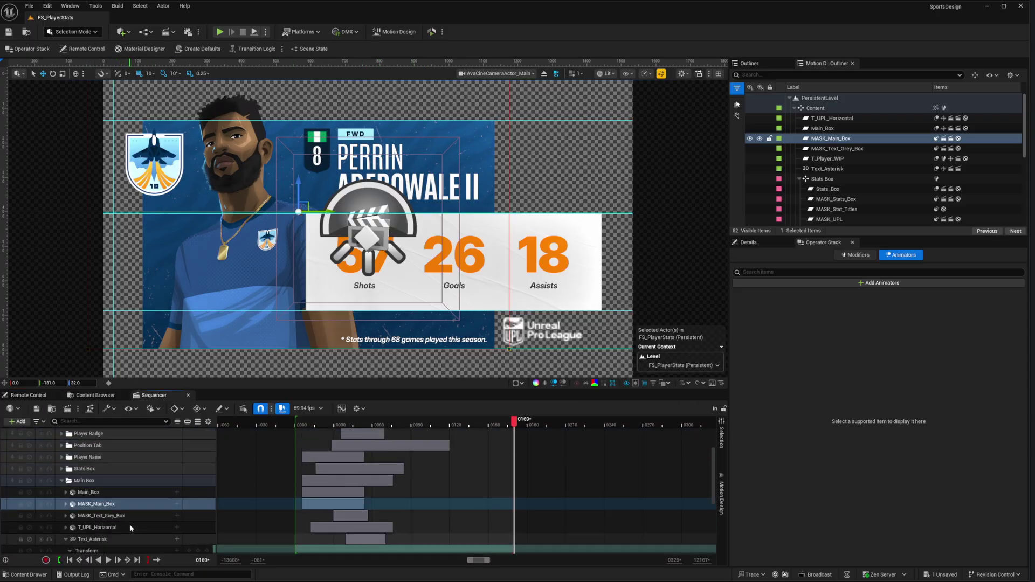
scroll(138, 521, "up", 3)
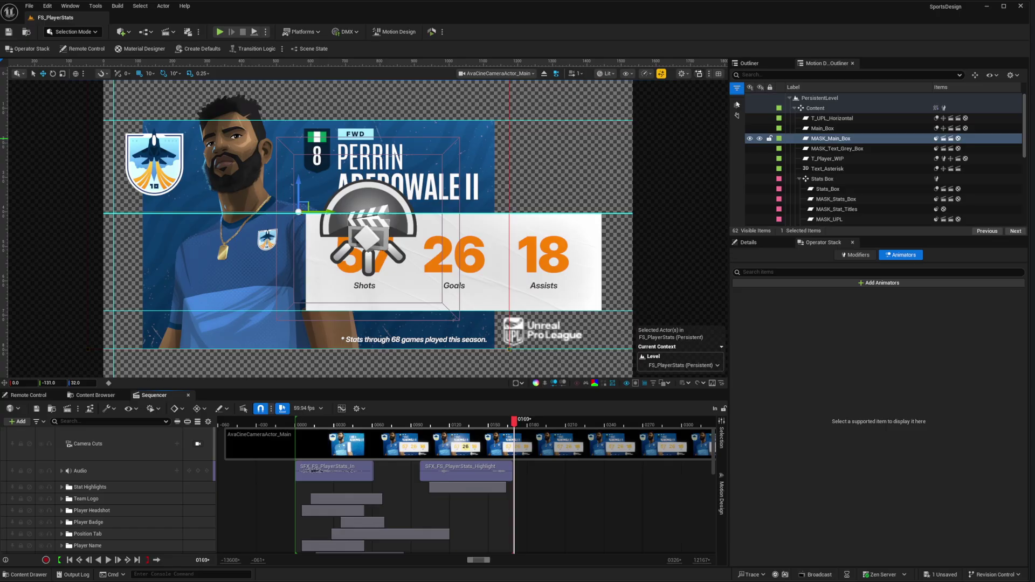